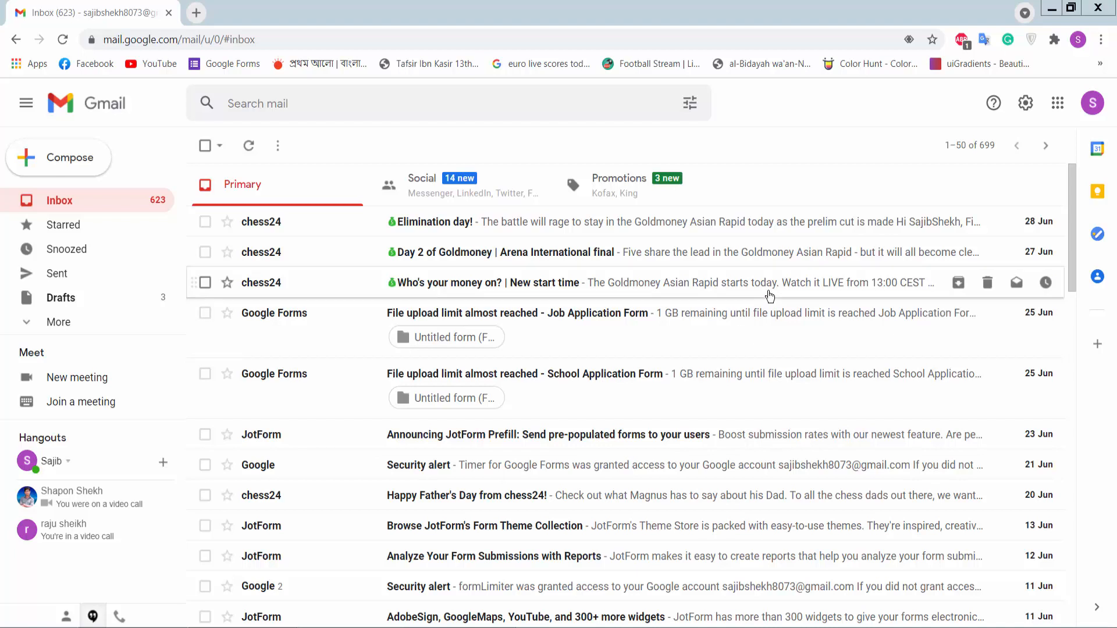
# Step: Launch Google Forms from the Gmail Google apps grid
pyautogui.click(1058, 104)
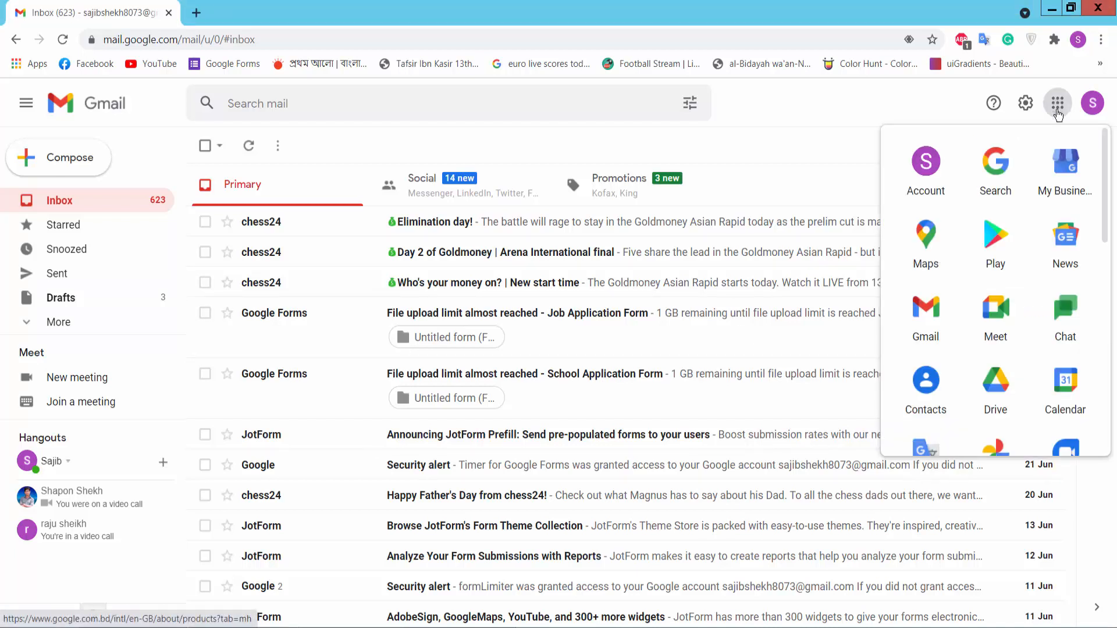
pyautogui.scroll(-5, 1024, 323)
pyautogui.scroll(-3, 1024, 323)
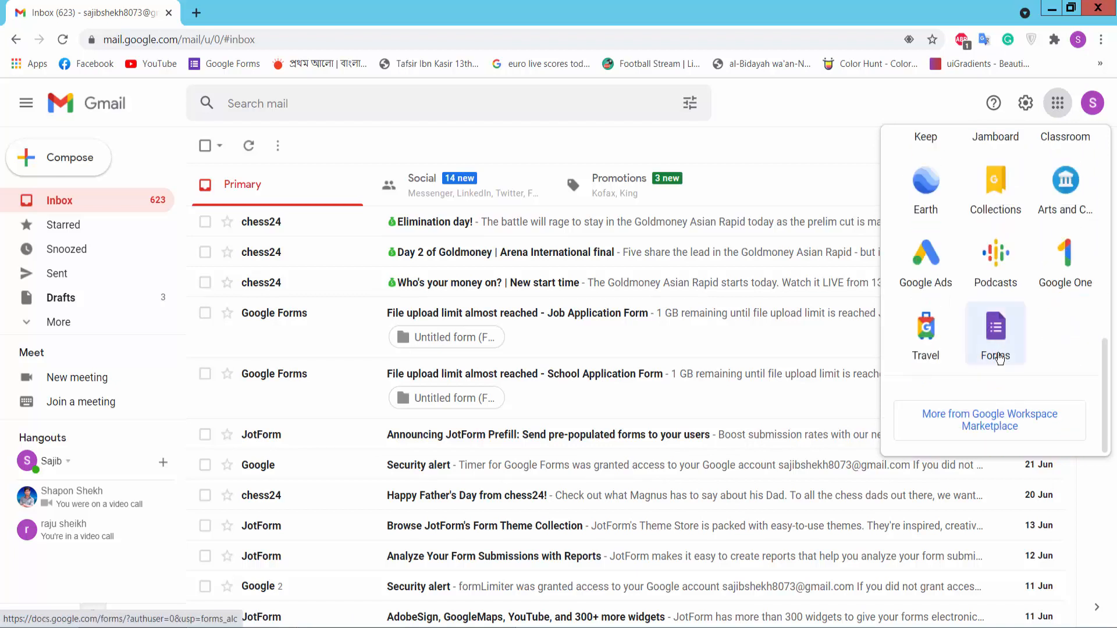
pyautogui.click(996, 333)
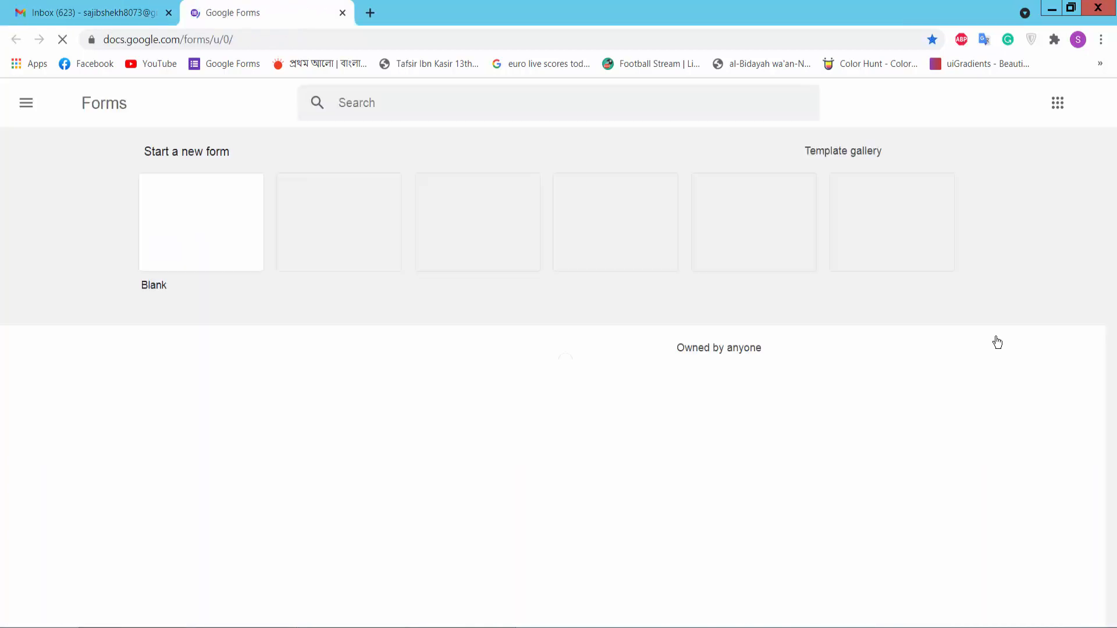
# Step: Create a blank form titled 'Solid State Physics' and select its first question
pyautogui.click(210, 225)
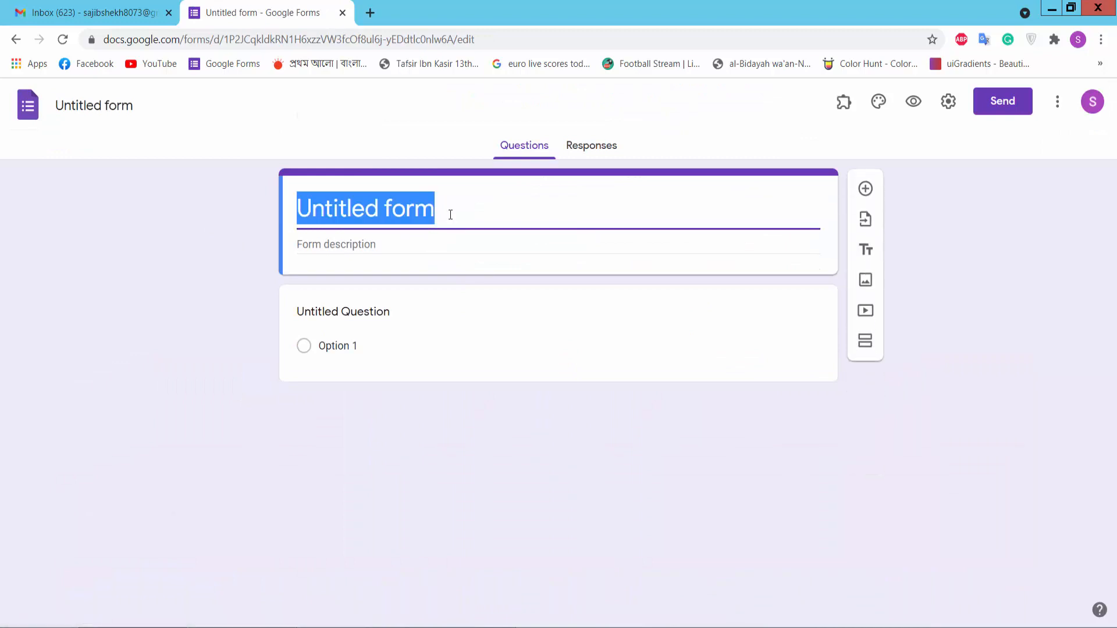
pyautogui.write('Solid State Physics')
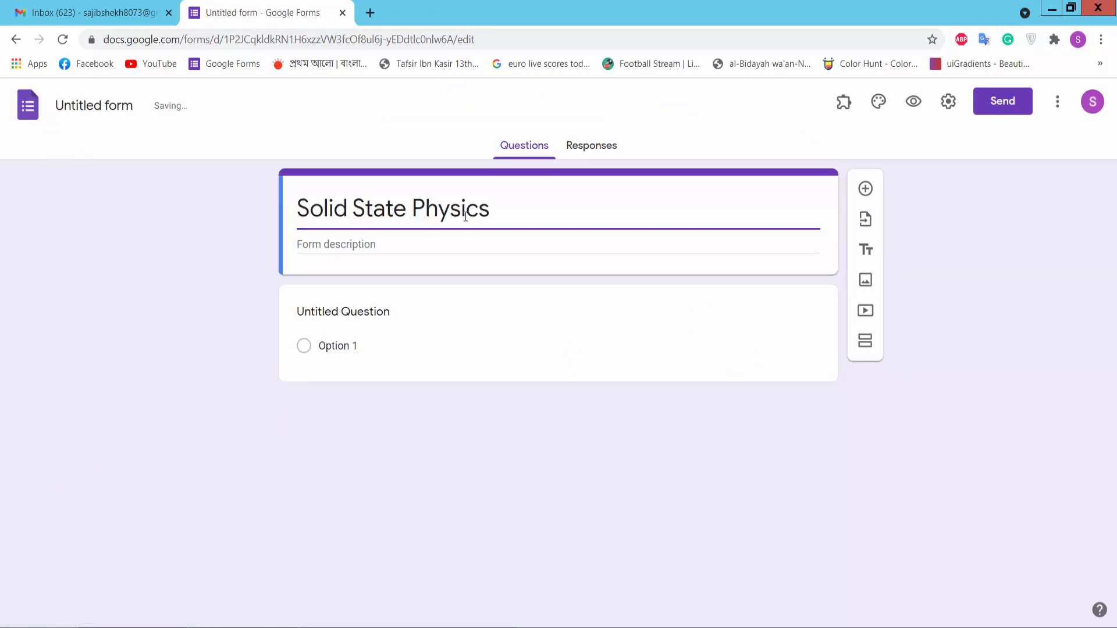
pyautogui.click(378, 248)
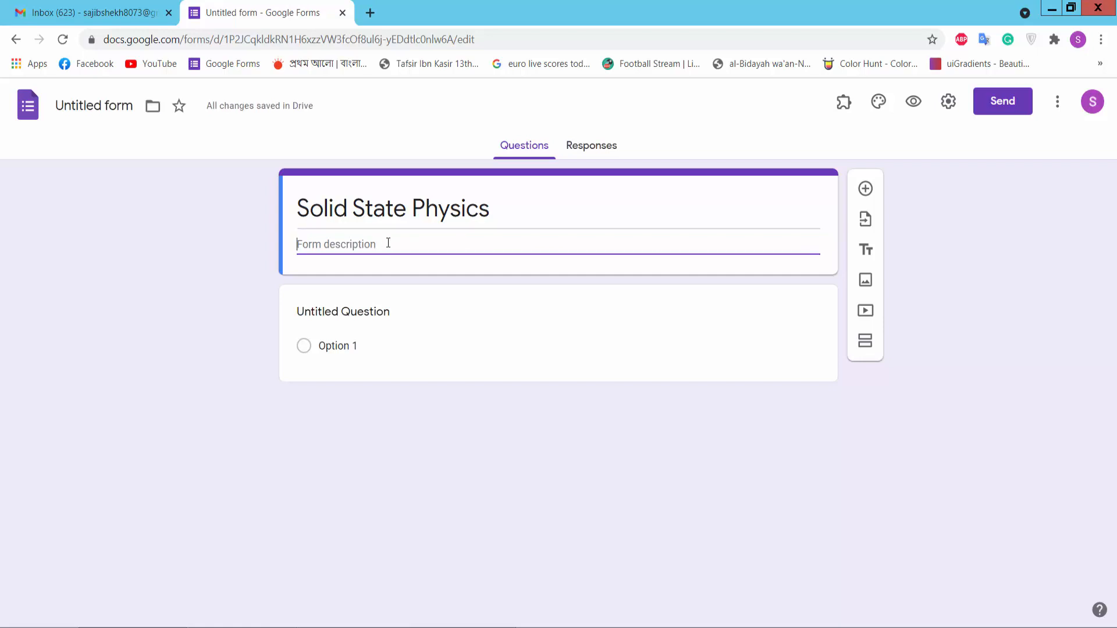
pyautogui.click(358, 312)
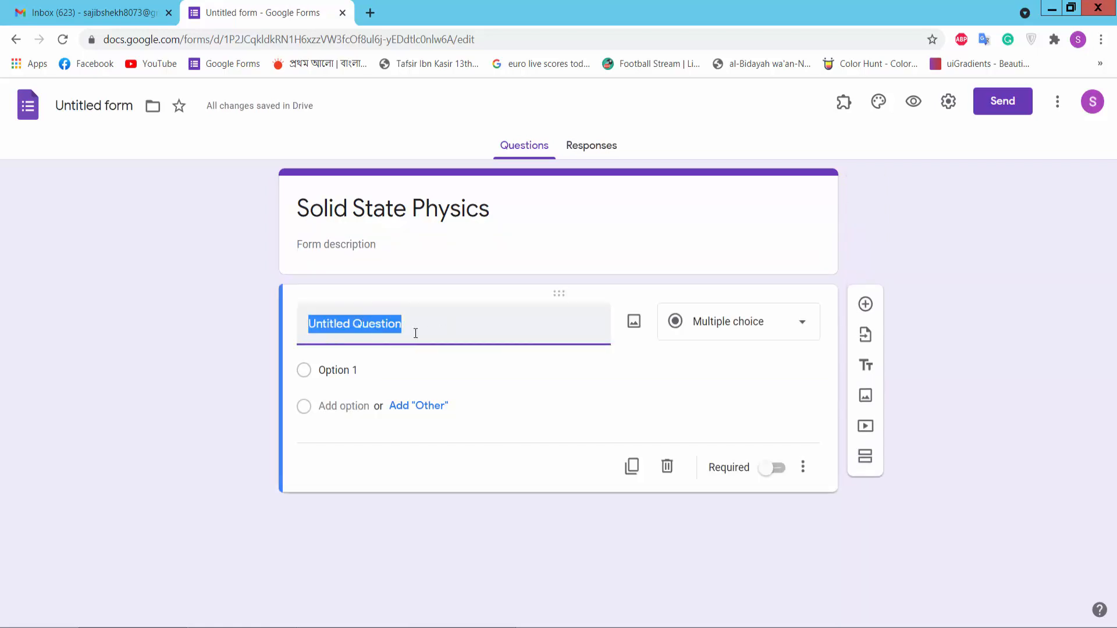
# Step: Make the first question a required short-answer question titled 'Full Name'
pyautogui.write('F')
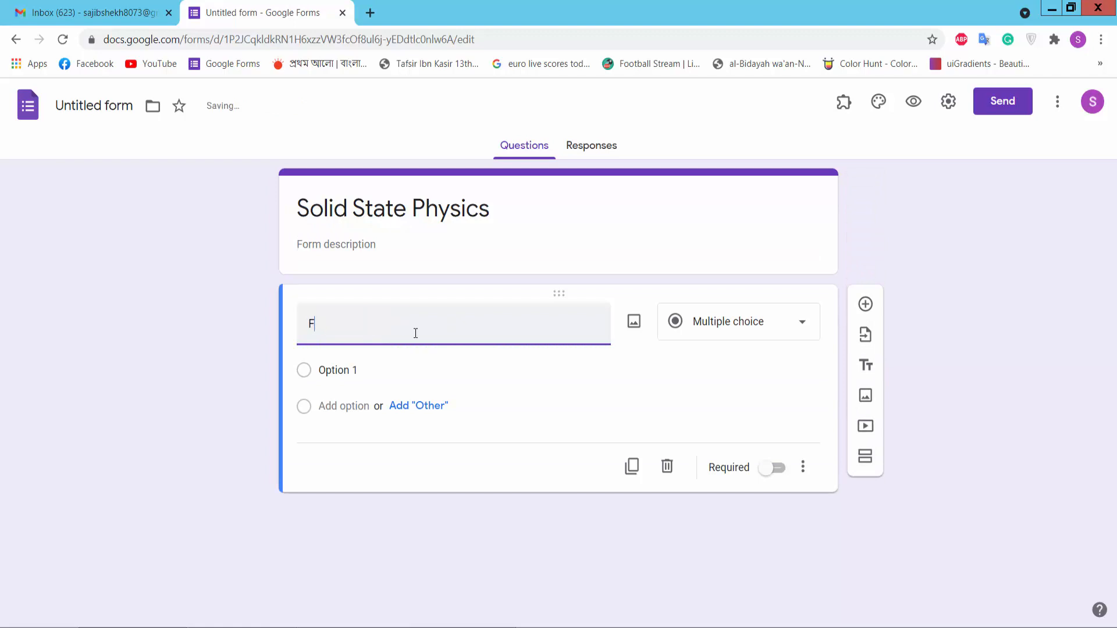
pyautogui.write('ull Name')
pyautogui.click(703, 327)
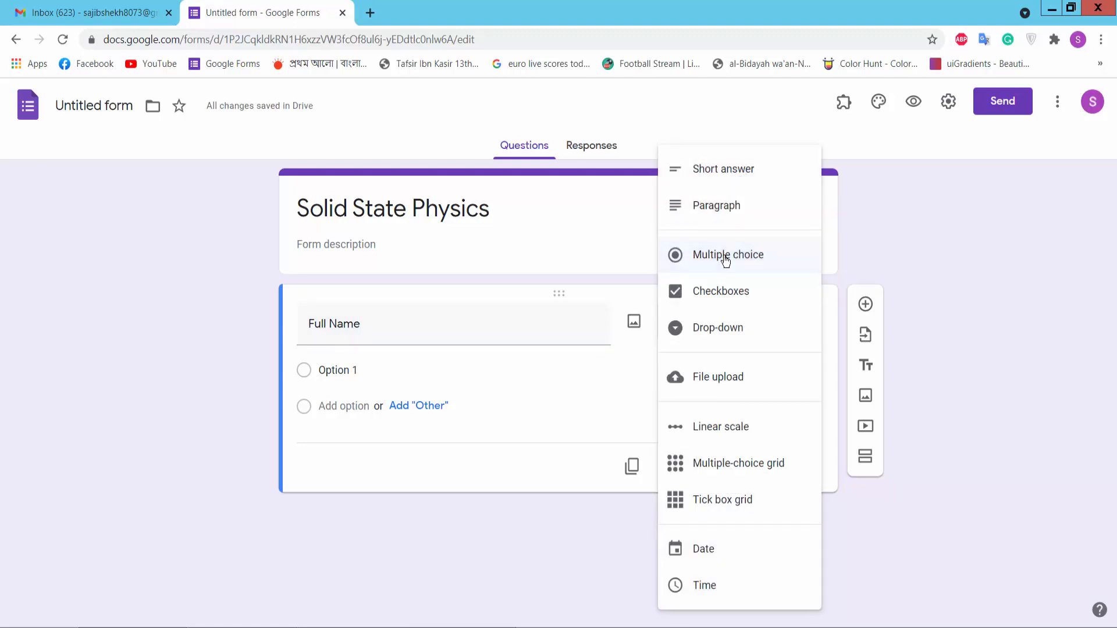
pyautogui.click(732, 168)
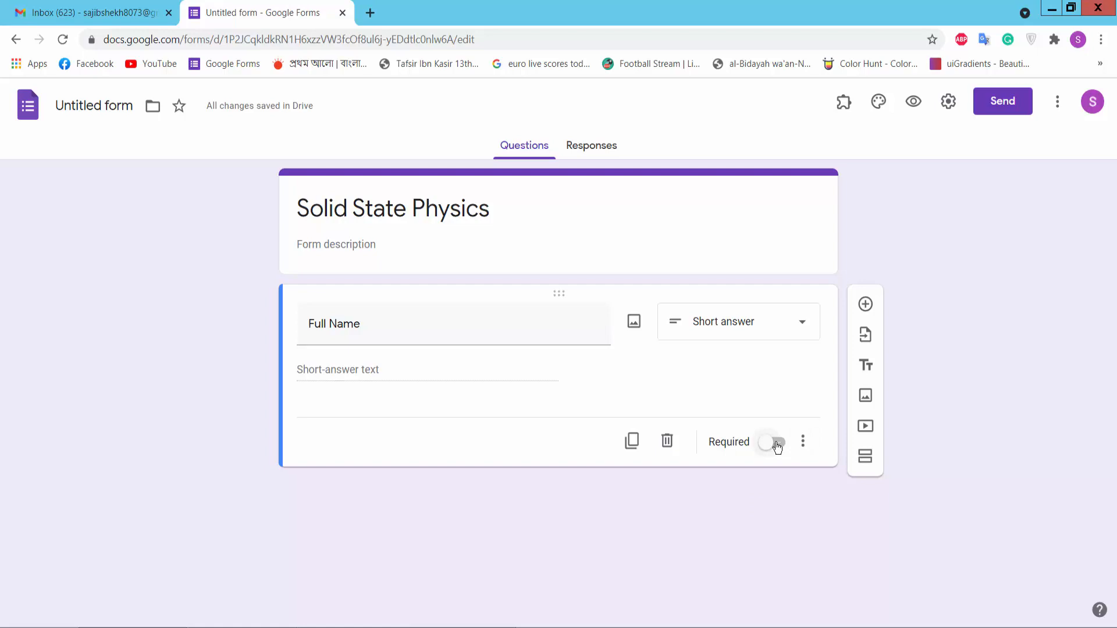
pyautogui.click(776, 445)
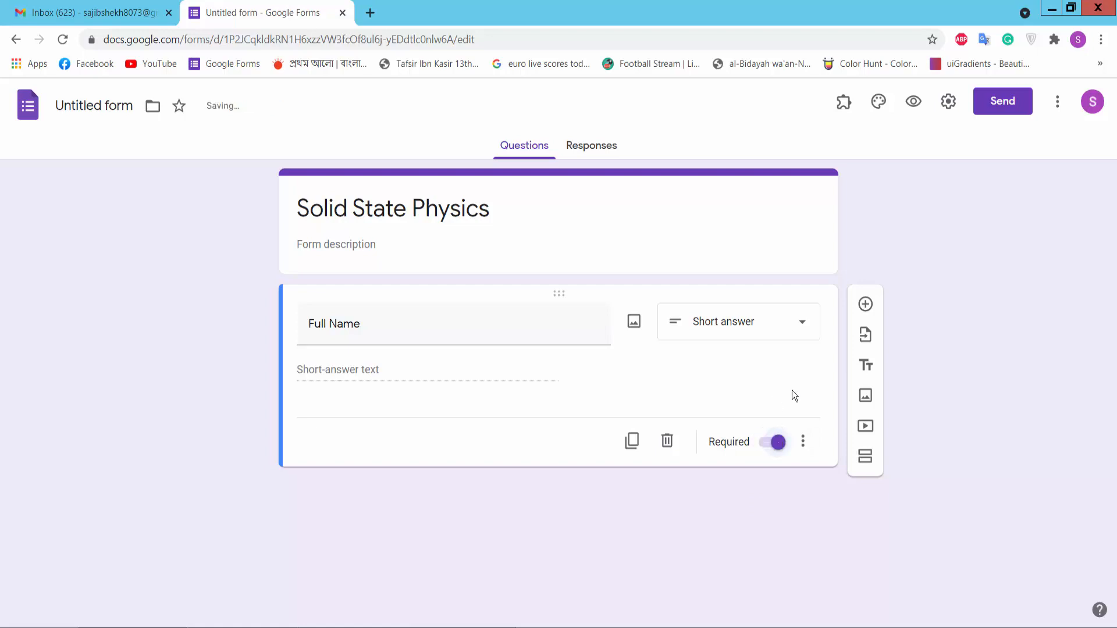
# Step: Add a second required question titled 'Roll'
pyautogui.click(866, 305)
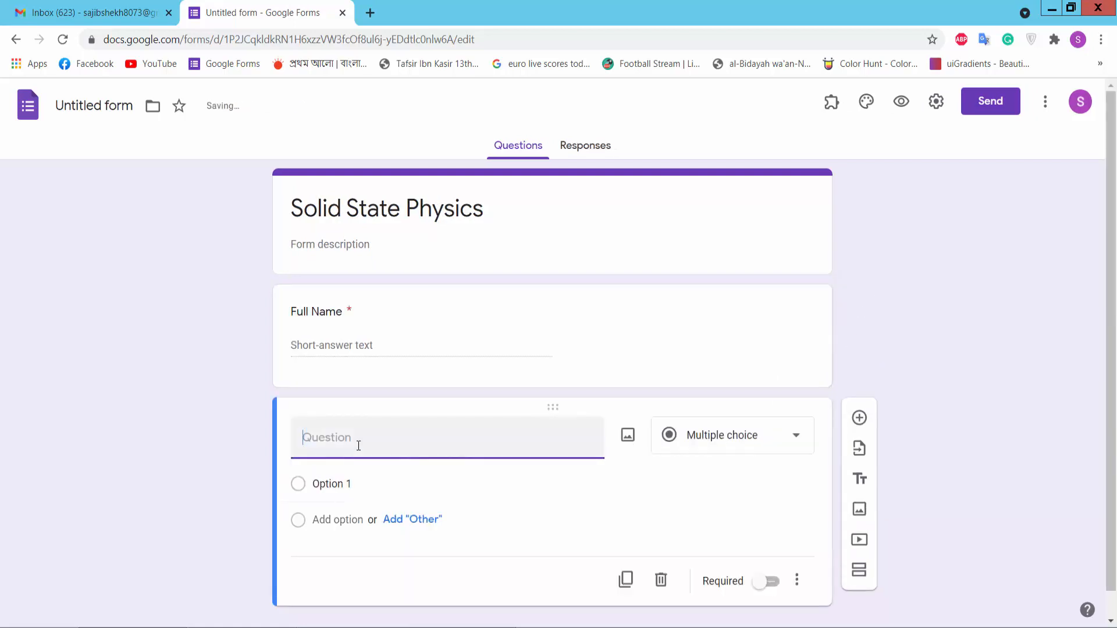
pyautogui.write('Roll')
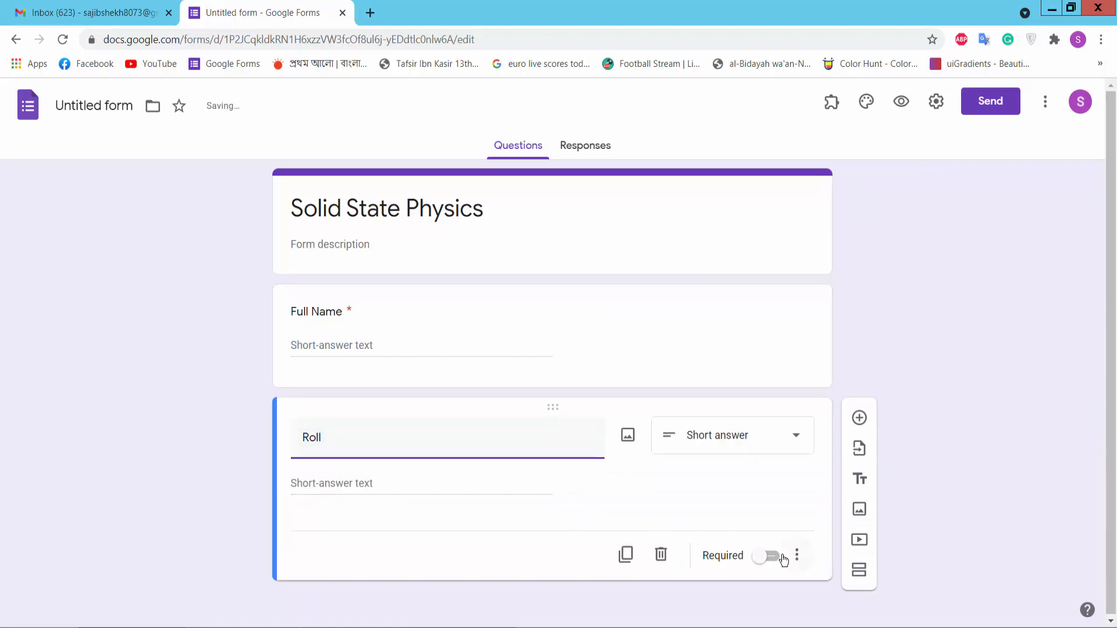
pyautogui.click(794, 555)
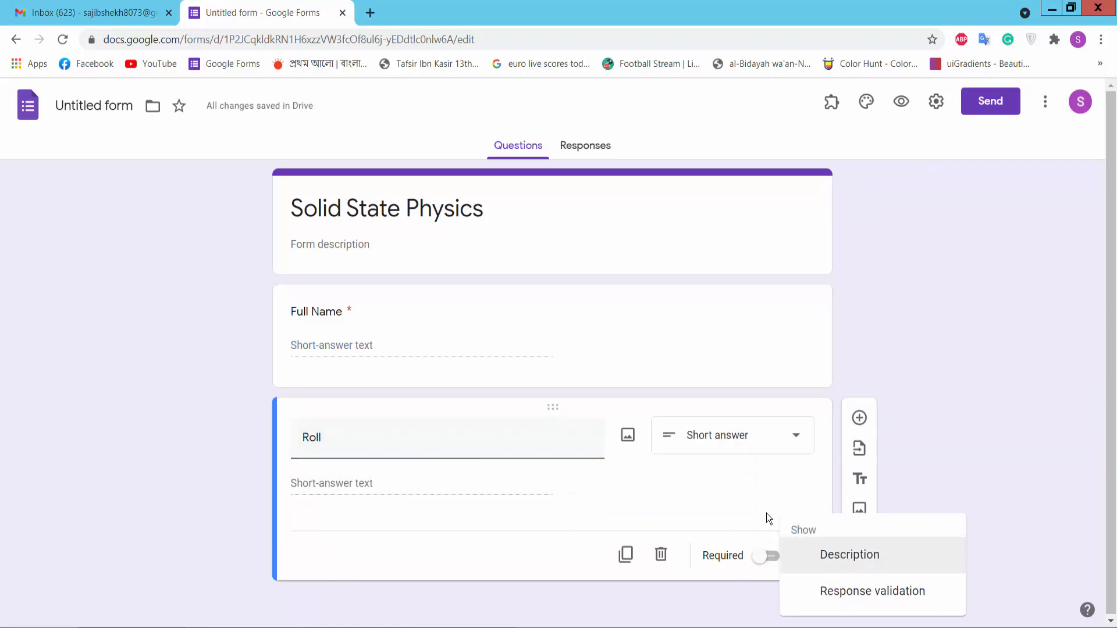
pyautogui.click(766, 557)
pyautogui.click(766, 557)
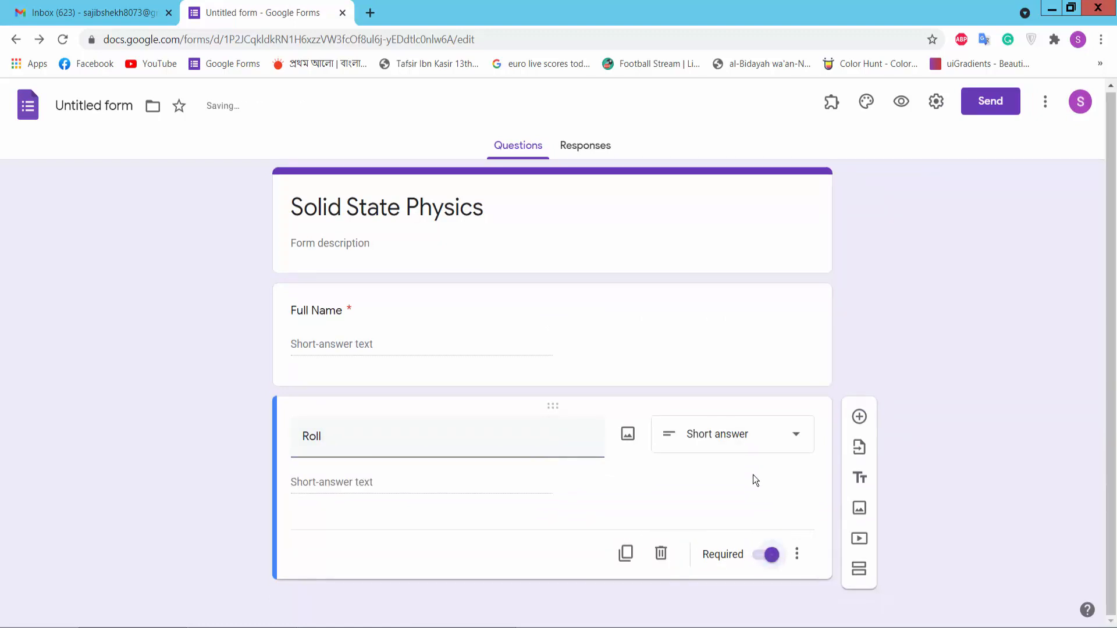
# Step: Add a section titled 'Part-2' after the Roll question and open Settings
pyautogui.click(859, 570)
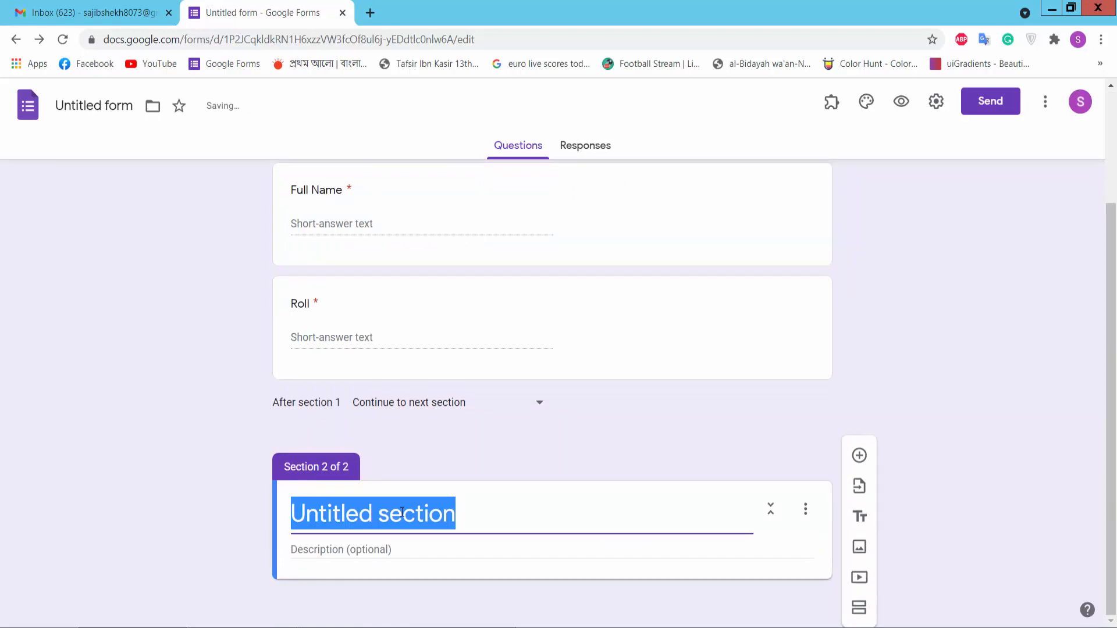
pyautogui.write('Pa')
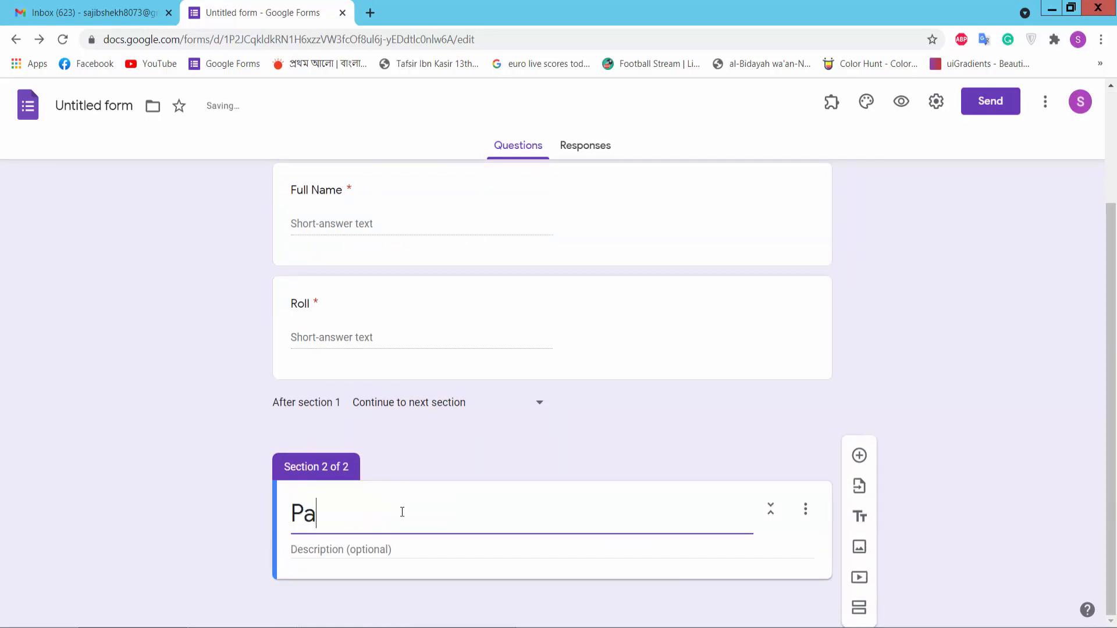
pyautogui.write('rt-2')
pyautogui.click(937, 103)
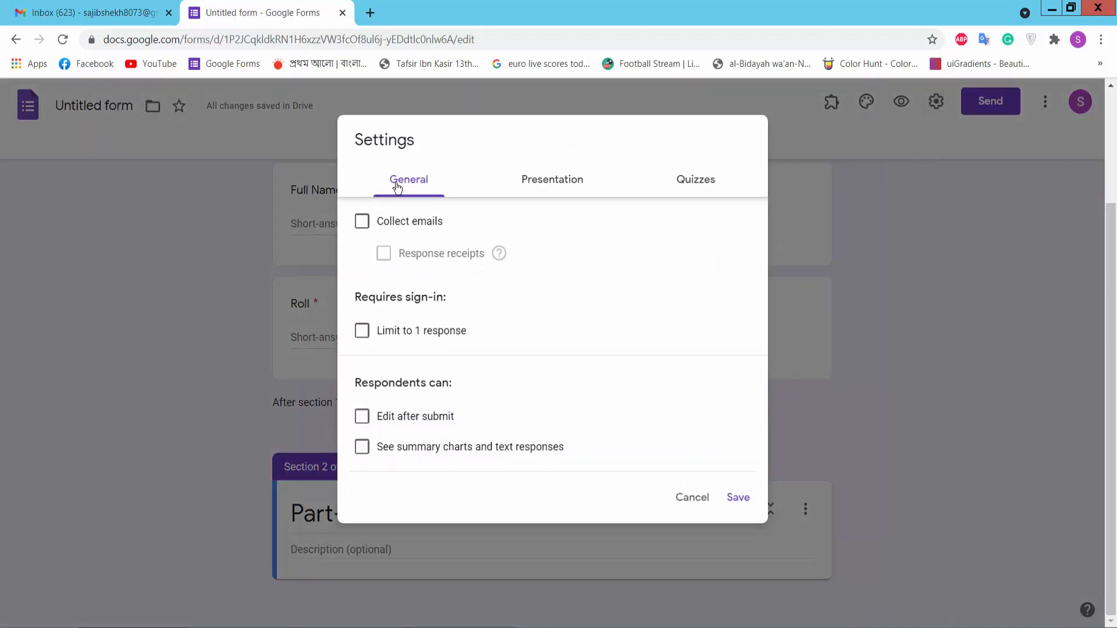
# Step: Enable email collection, a one-response limit and quiz mode, then save the settings
pyautogui.click(396, 186)
pyautogui.click(362, 221)
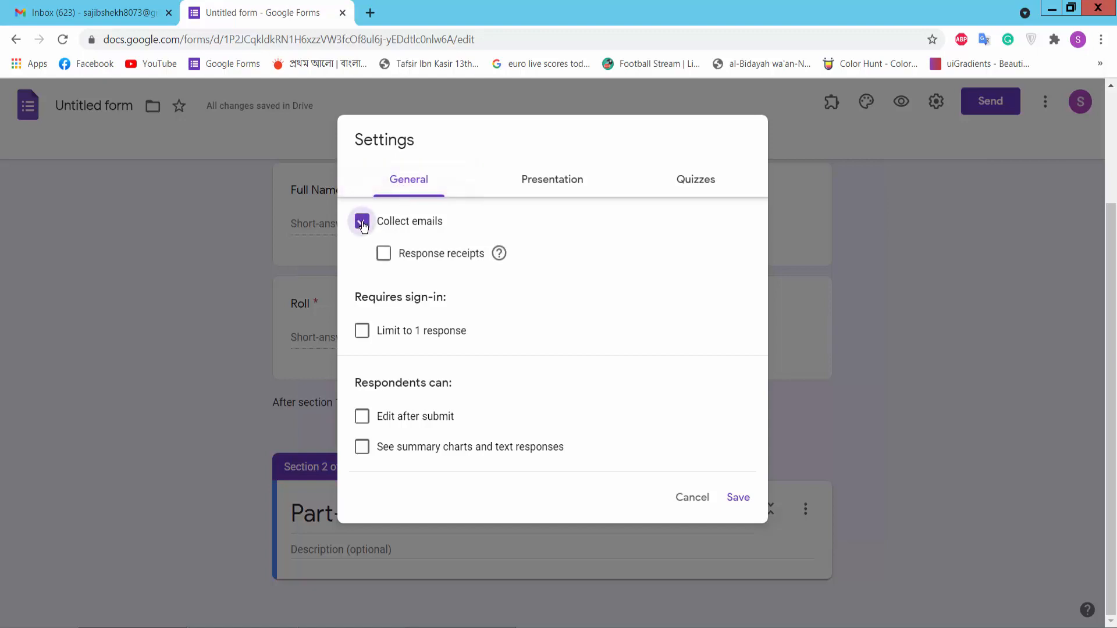
pyautogui.click(361, 333)
pyautogui.click(362, 334)
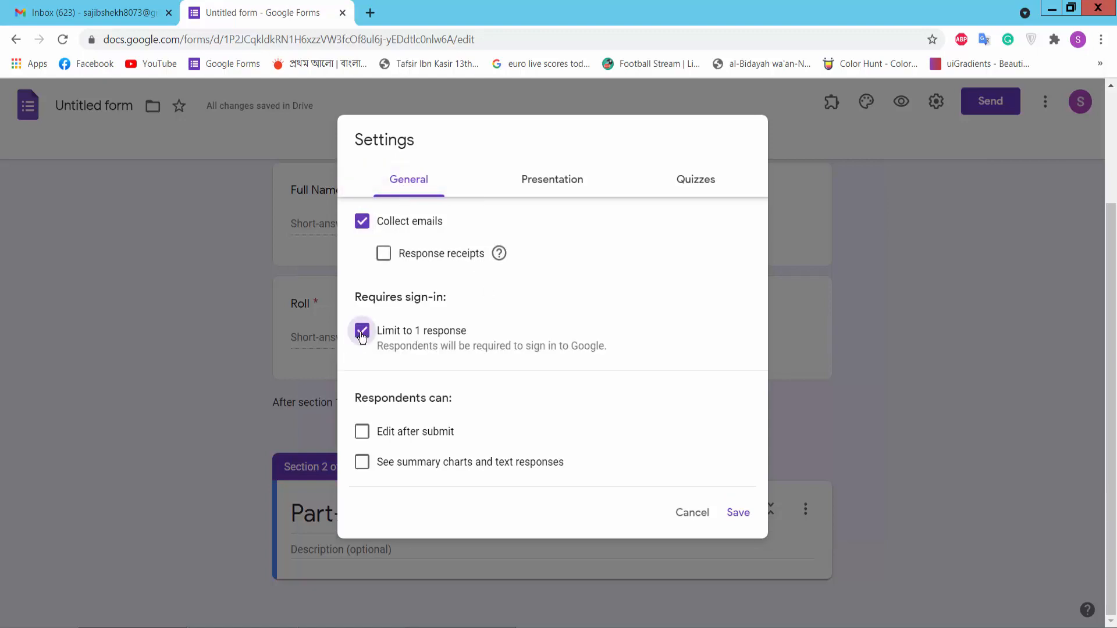
pyautogui.click(697, 181)
pyautogui.click(373, 221)
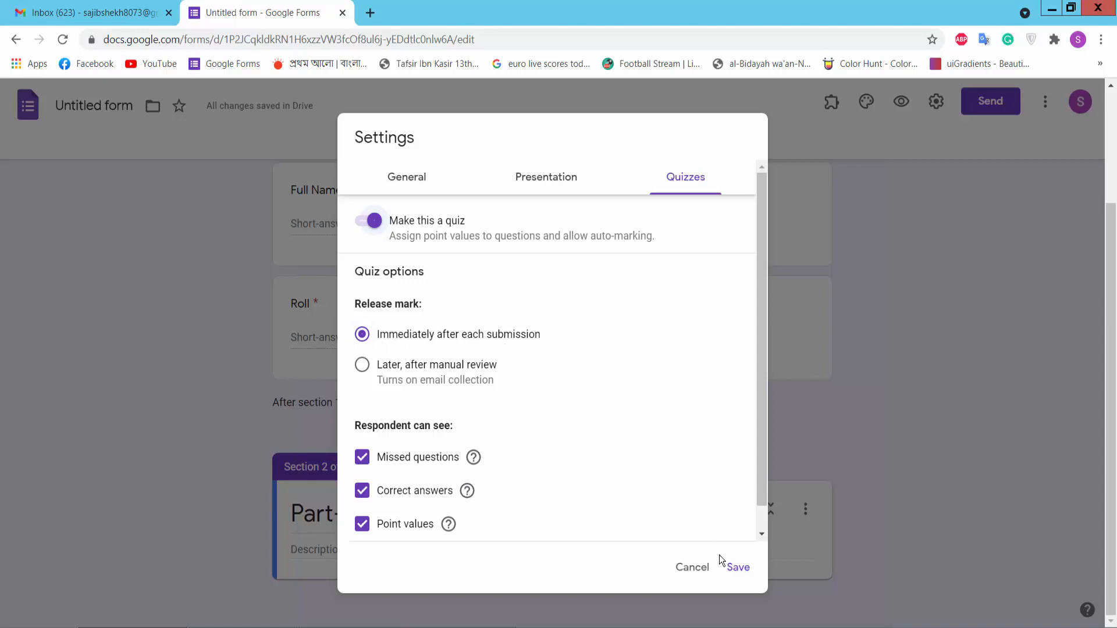
pyautogui.click(738, 568)
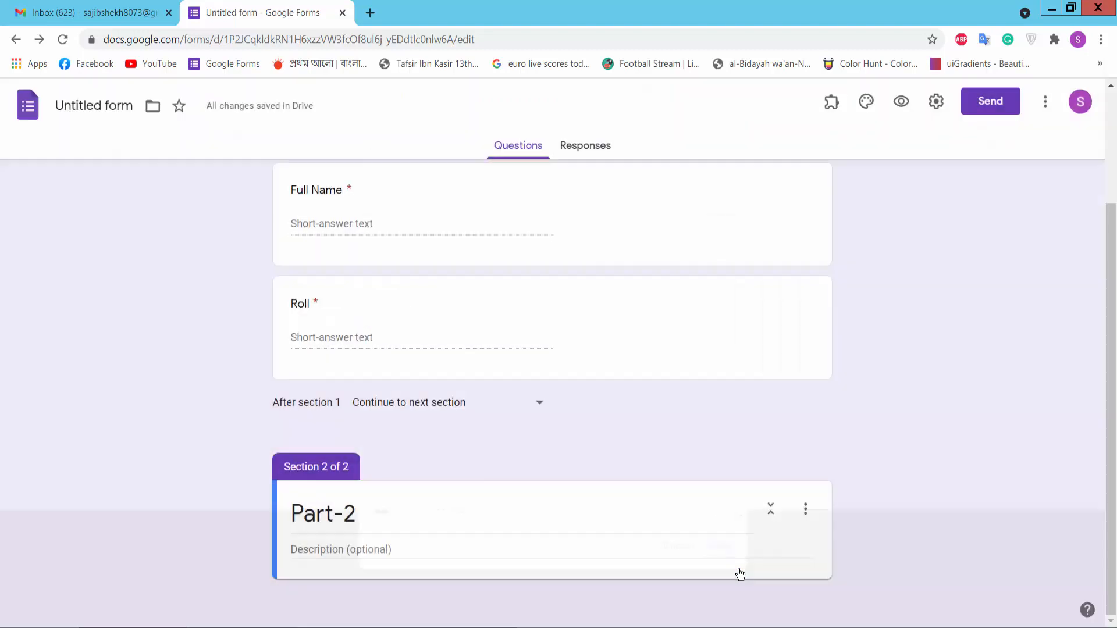
# Step: Add a Part-2 question and paste in the copper free-electron velocity question from the notes
pyautogui.scroll(-2, 623, 236)
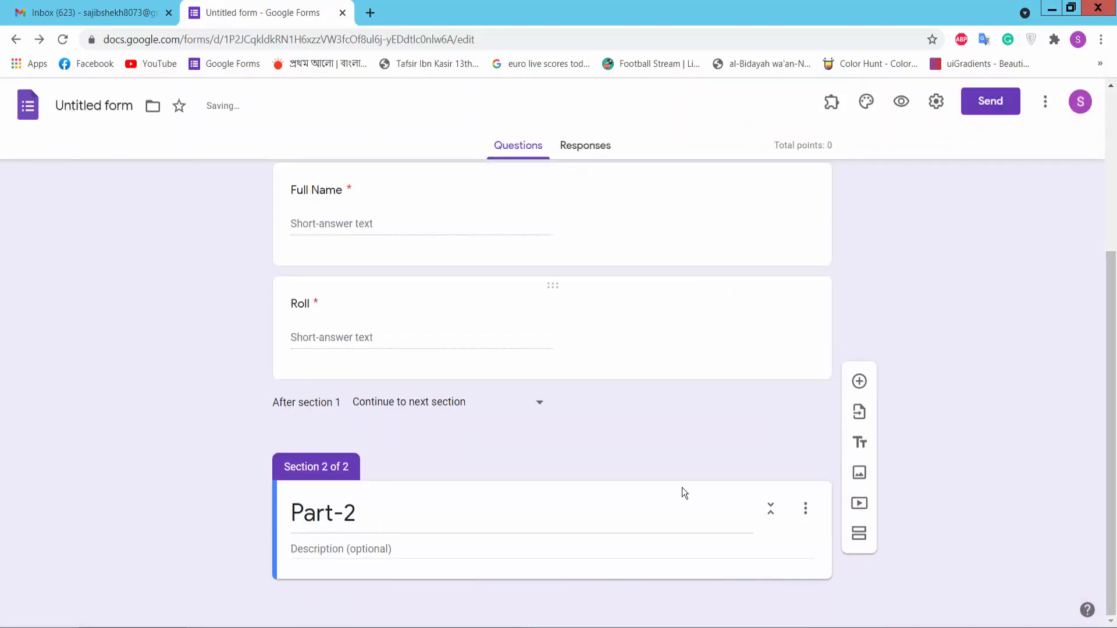
pyautogui.click(859, 381)
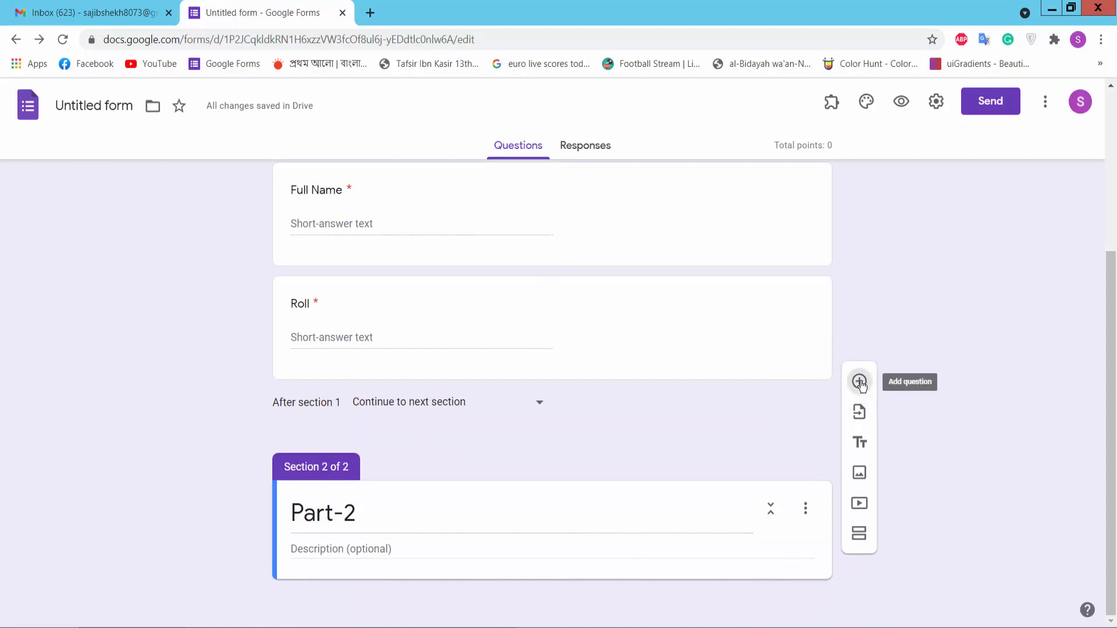
pyautogui.click(469, 623)
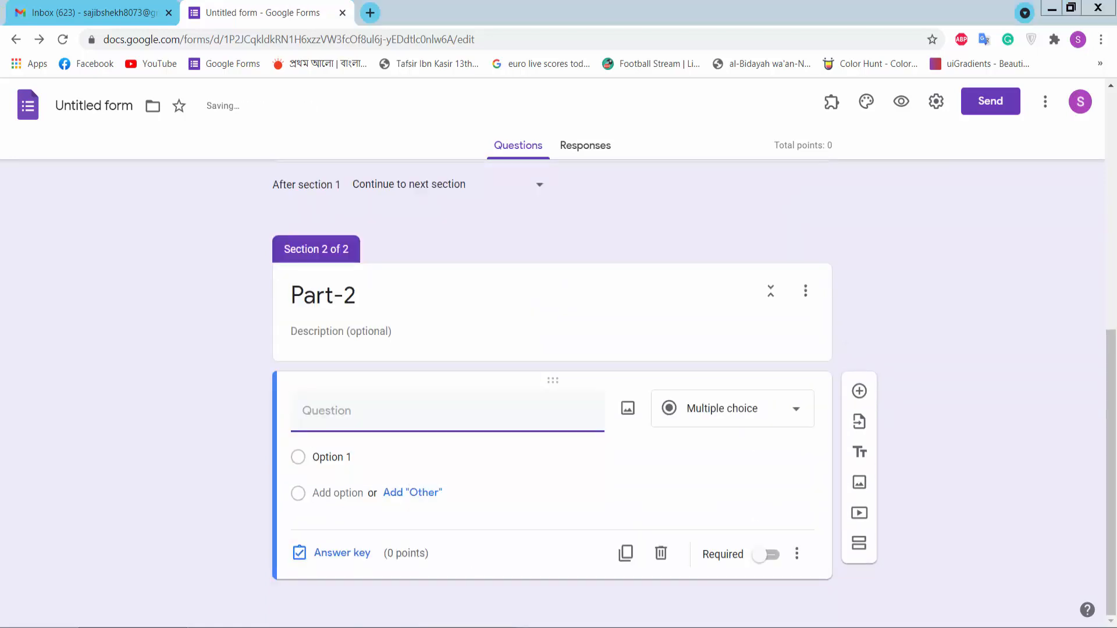
pyautogui.moveTo(601, 110); pyautogui.dragTo(634, 119)
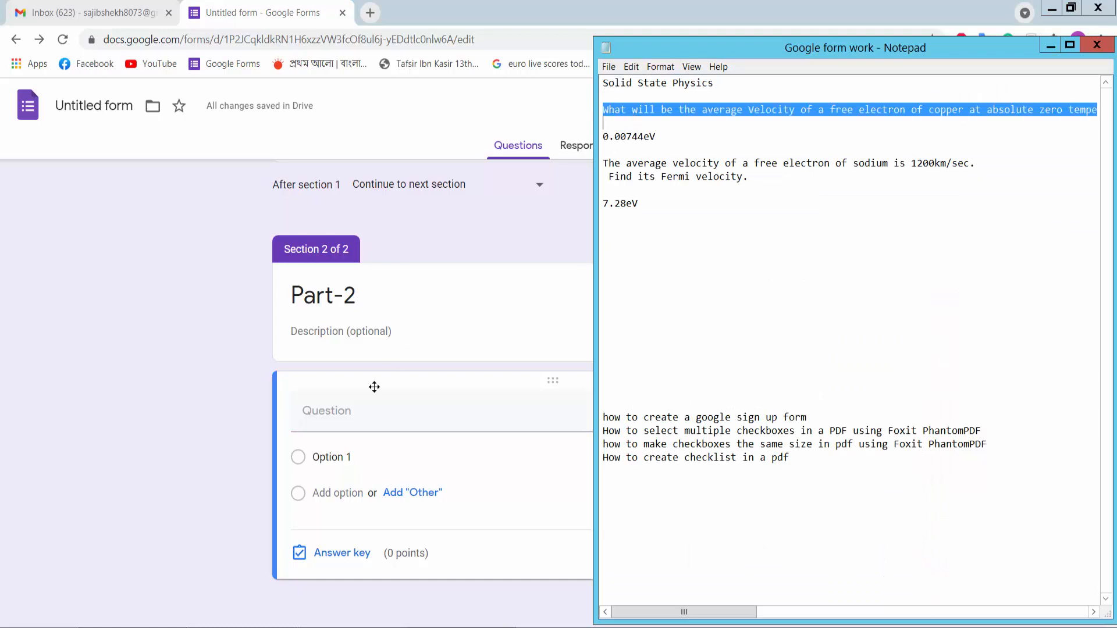
pyautogui.click(352, 411)
pyautogui.write('What will be the average Velocity of a free electron of copper at absolute zero temperature?')
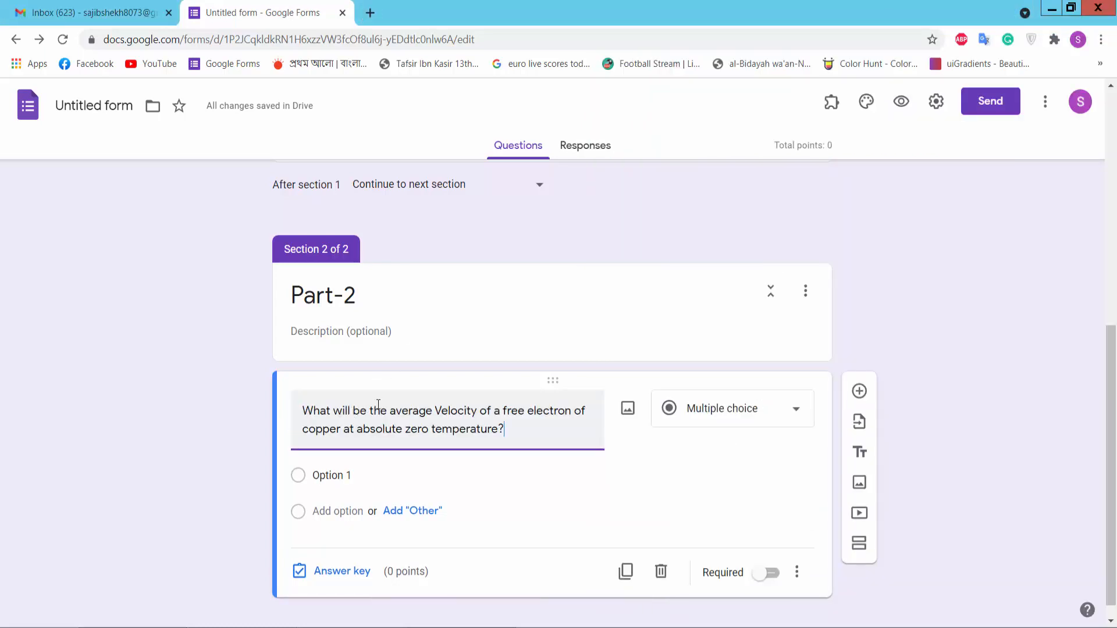
# Step: Make it a required short-answer question and copy the answer 0.00744eV from the notes
pyautogui.click(756, 412)
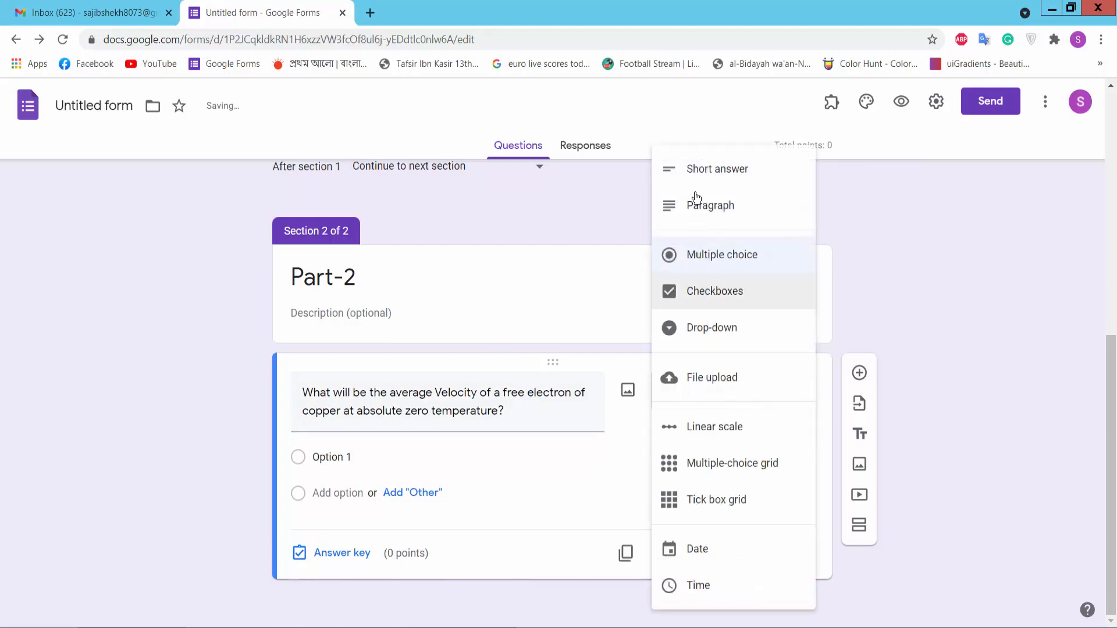
pyautogui.click(699, 178)
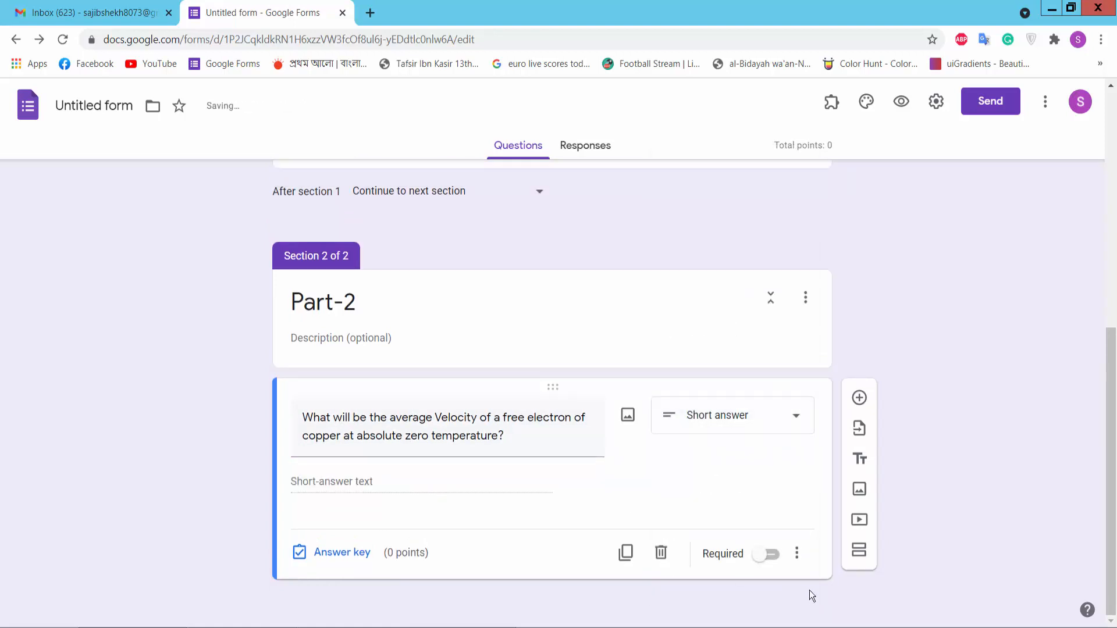
pyautogui.click(771, 554)
pyautogui.hotkey('alt', 'Tab')
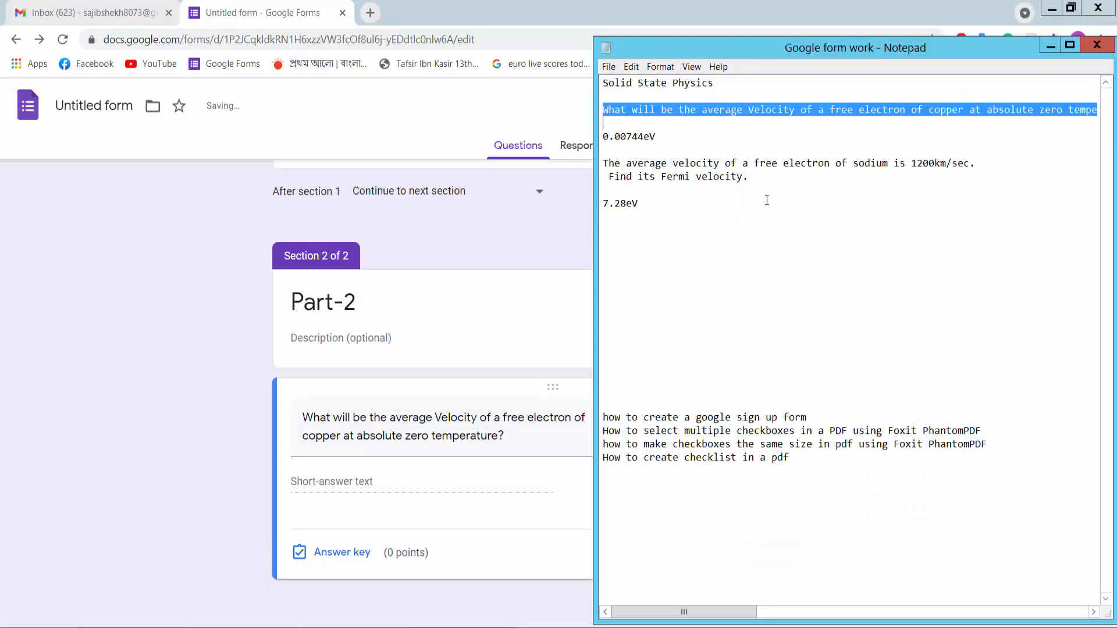
pyautogui.moveTo(671, 138); pyautogui.dragTo(583, 136)
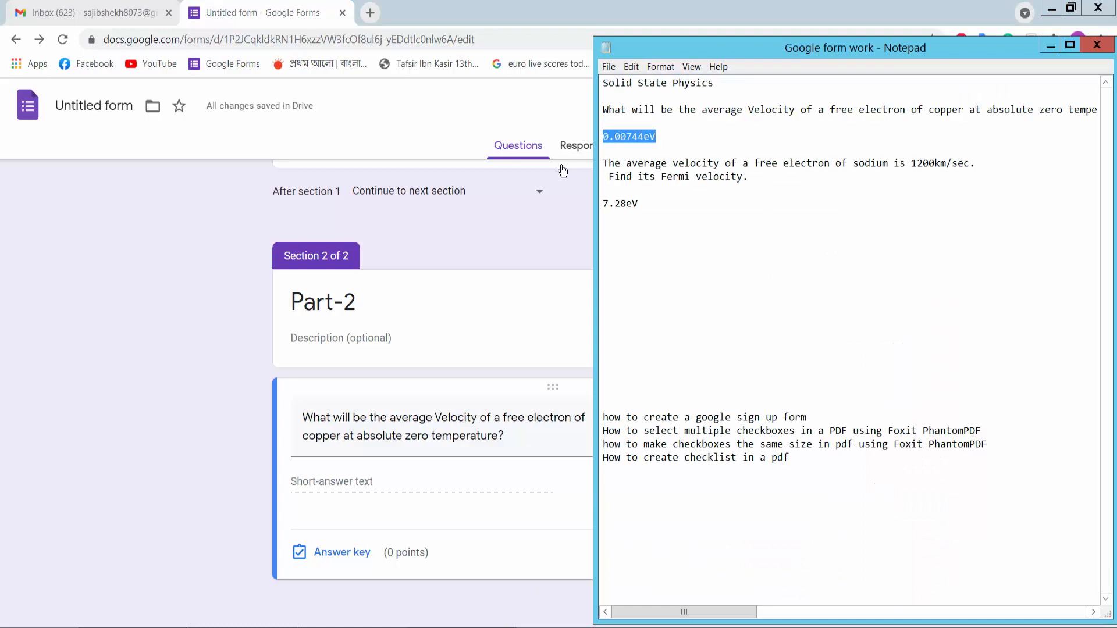
pyautogui.click(410, 503)
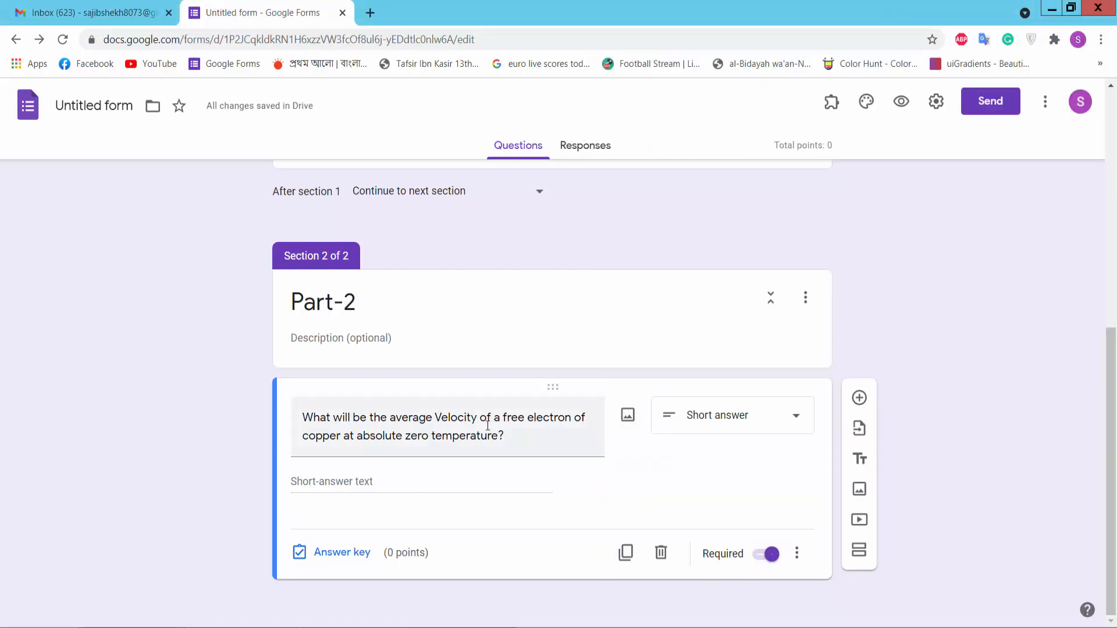
# Step: Key the copper question to 0.00744eV worth 10 points, then add another question
pyautogui.click(345, 557)
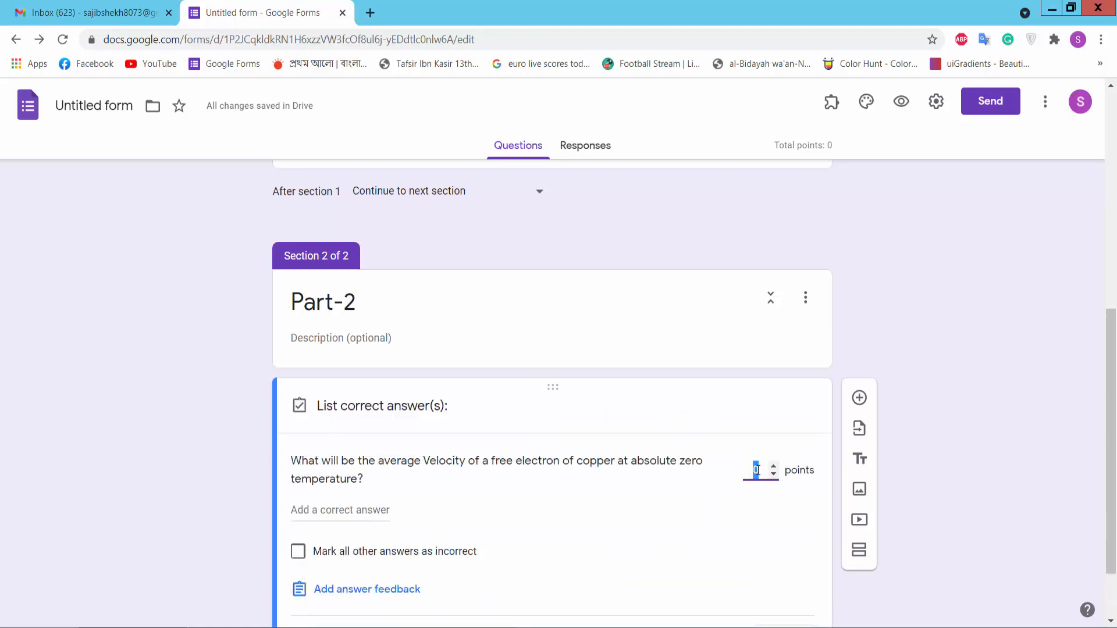
pyautogui.write('10')
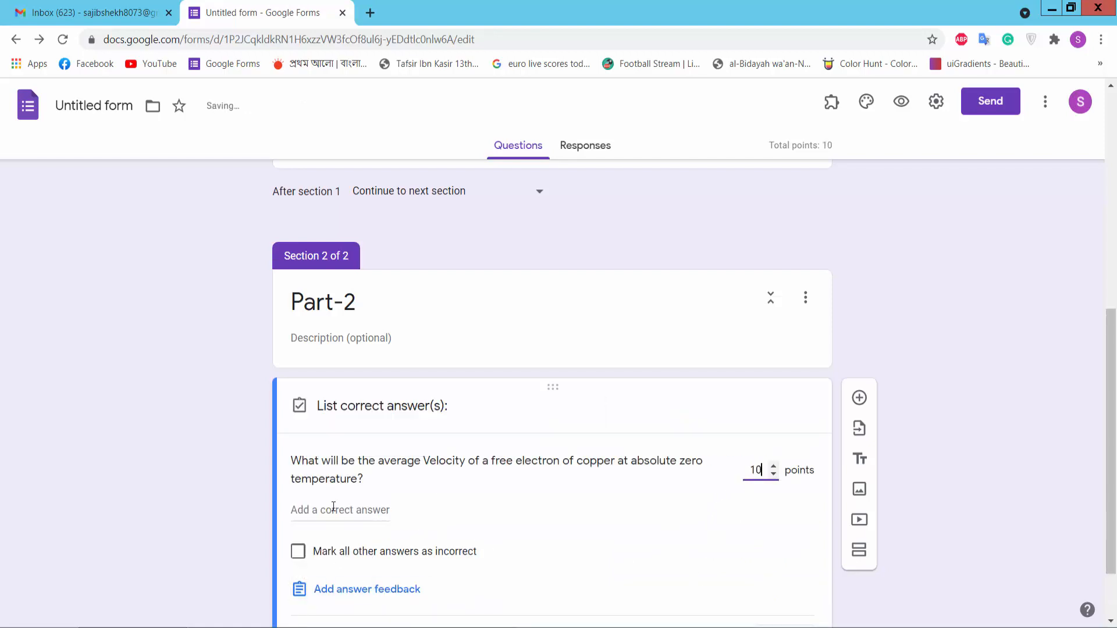
pyautogui.click(332, 512)
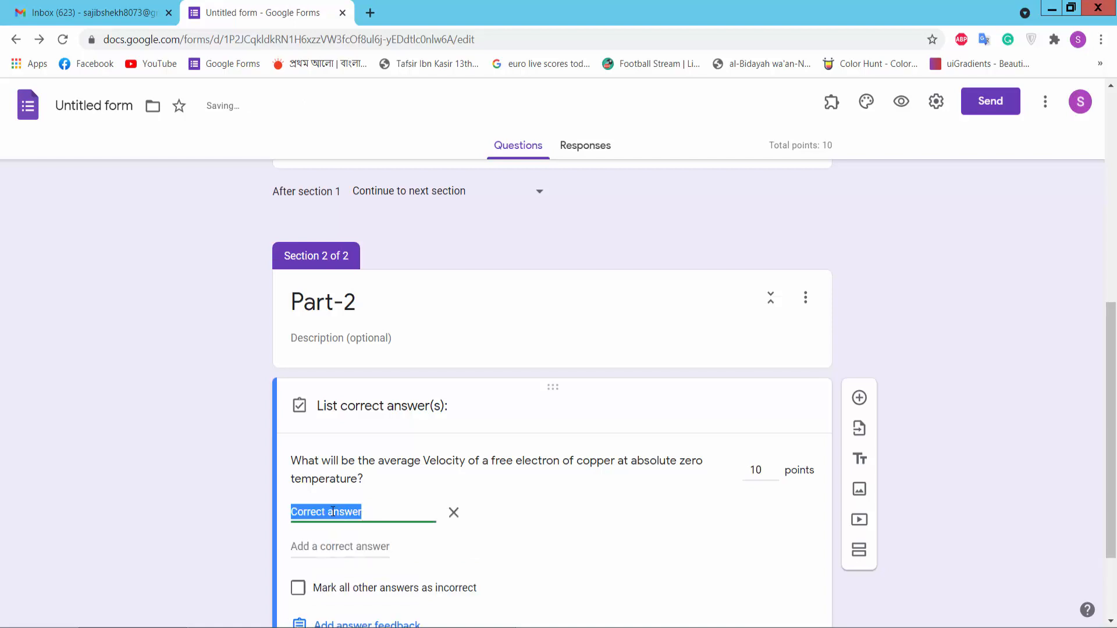
pyautogui.write('0.00744eV')
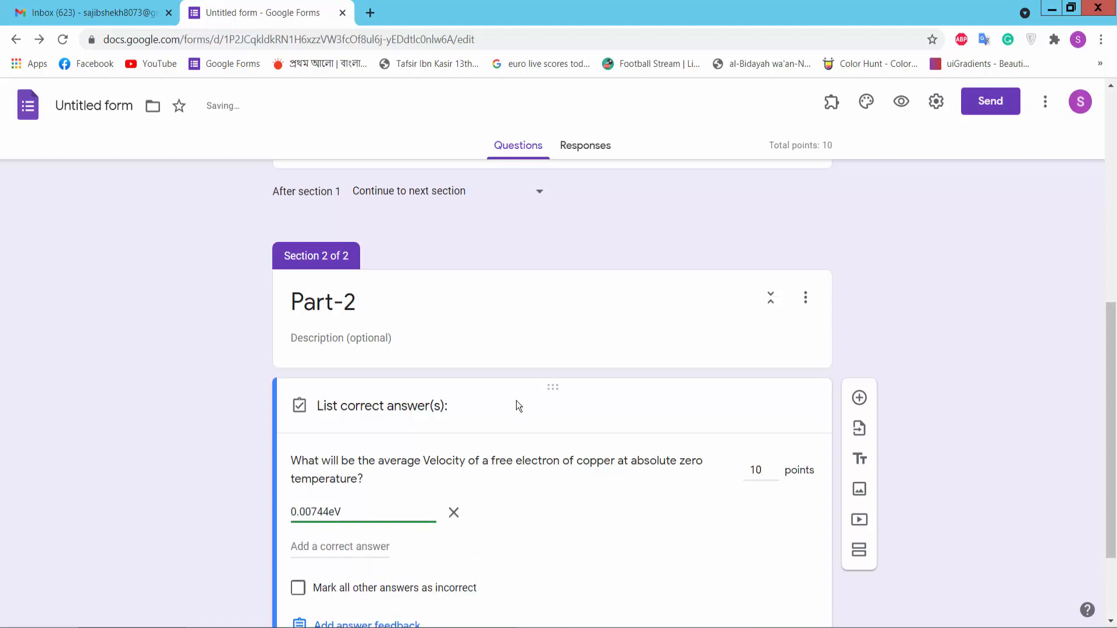
pyautogui.scroll(-2, 519, 402)
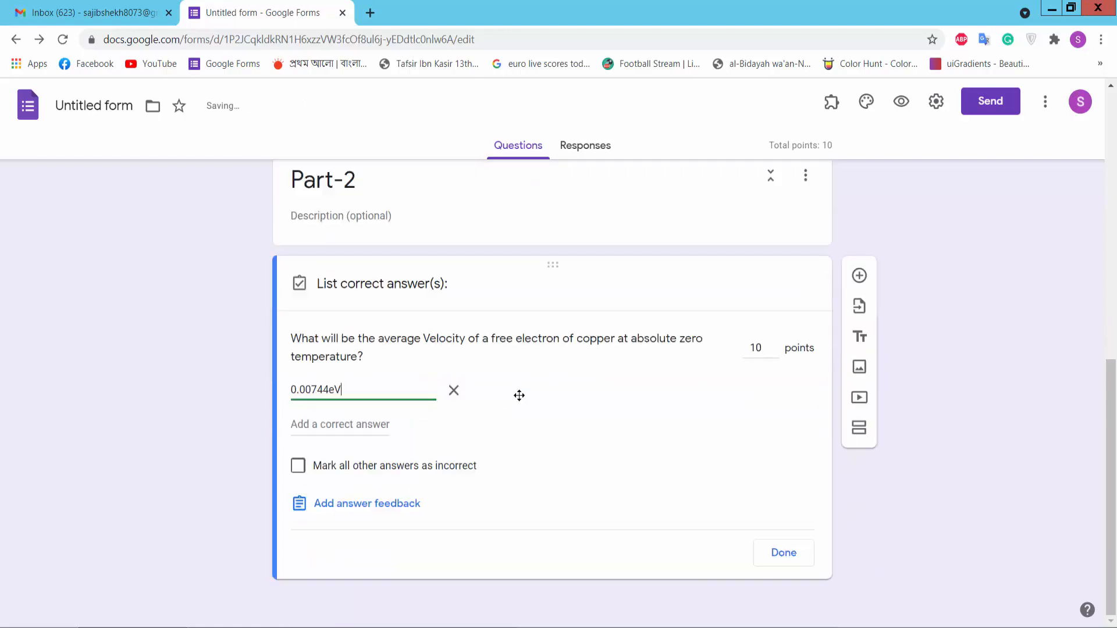
pyautogui.click(784, 554)
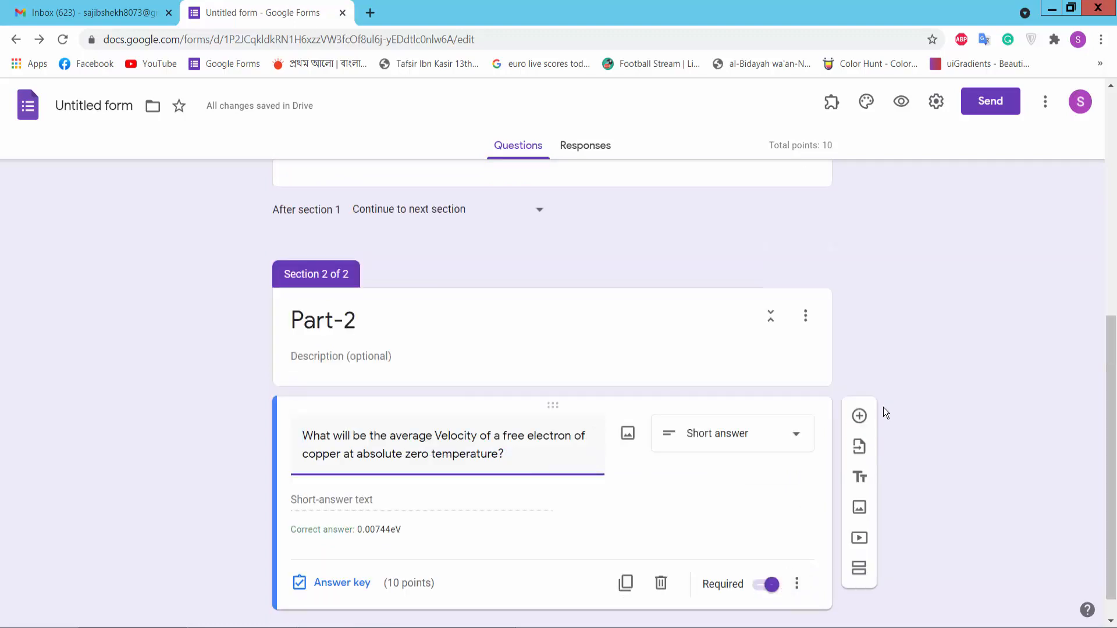
pyautogui.click(859, 416)
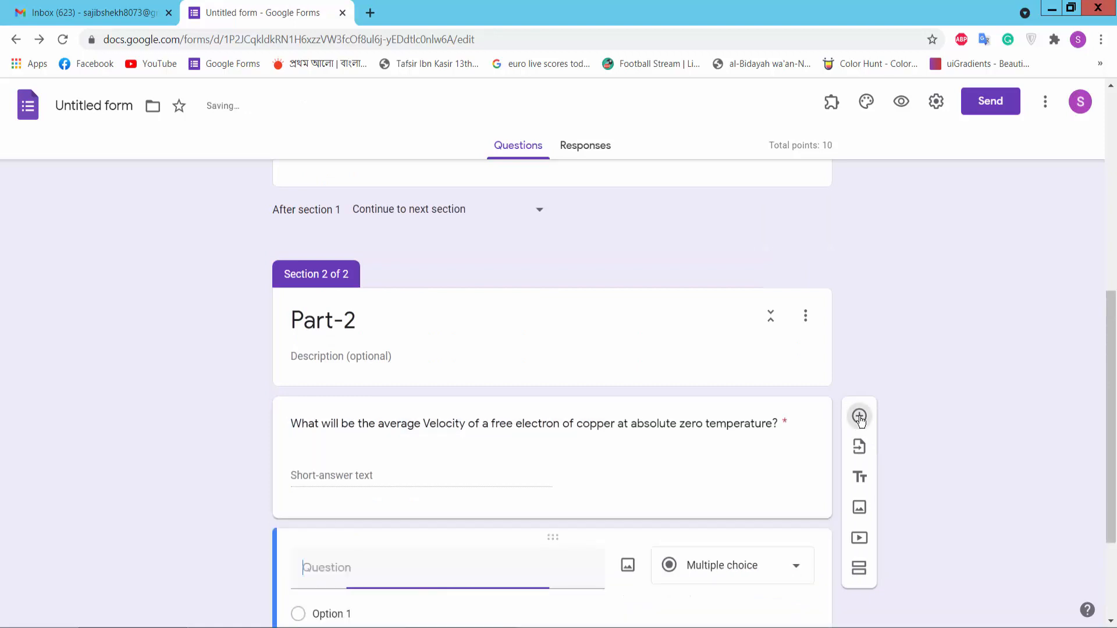
# Step: Paste the sodium Fermi velocity question, copy its answer 7.28eV, and make it short answer
pyautogui.hotkey('alt', 'Tab')
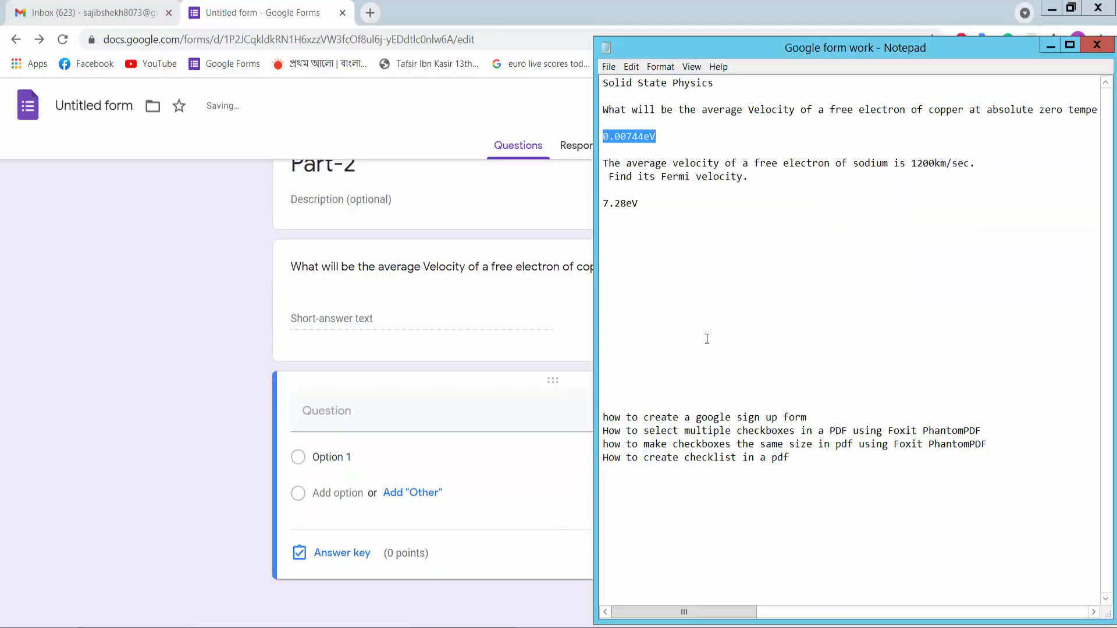
pyautogui.moveTo(603, 163); pyautogui.dragTo(750, 178)
pyautogui.hotkey('ctrl', 'c')
pyautogui.click(383, 418)
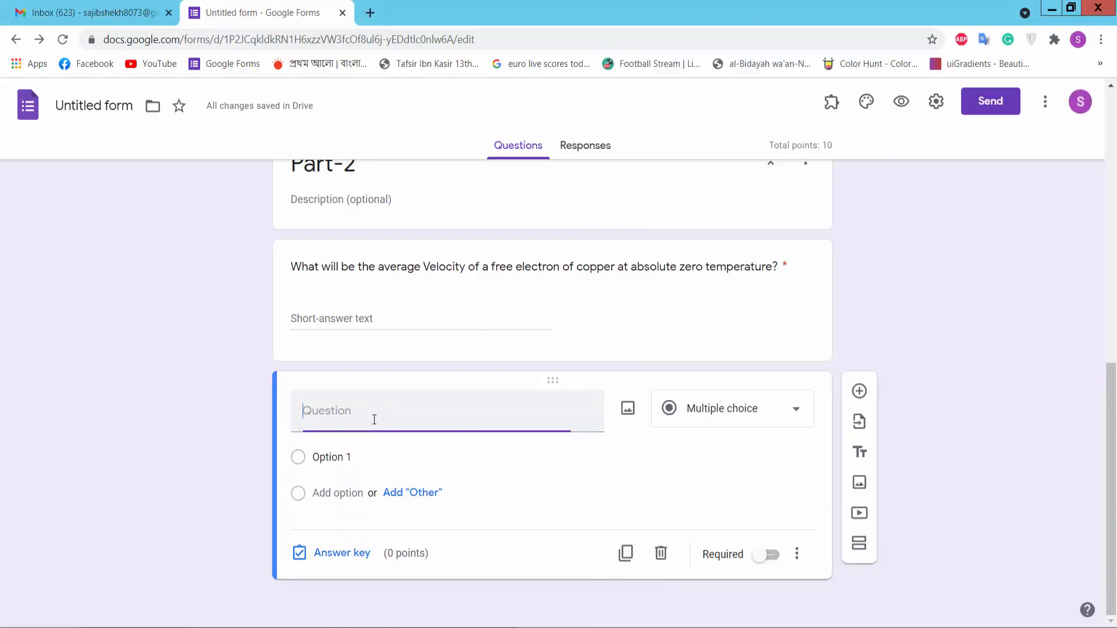
pyautogui.hotkey('ctrl', 'v')
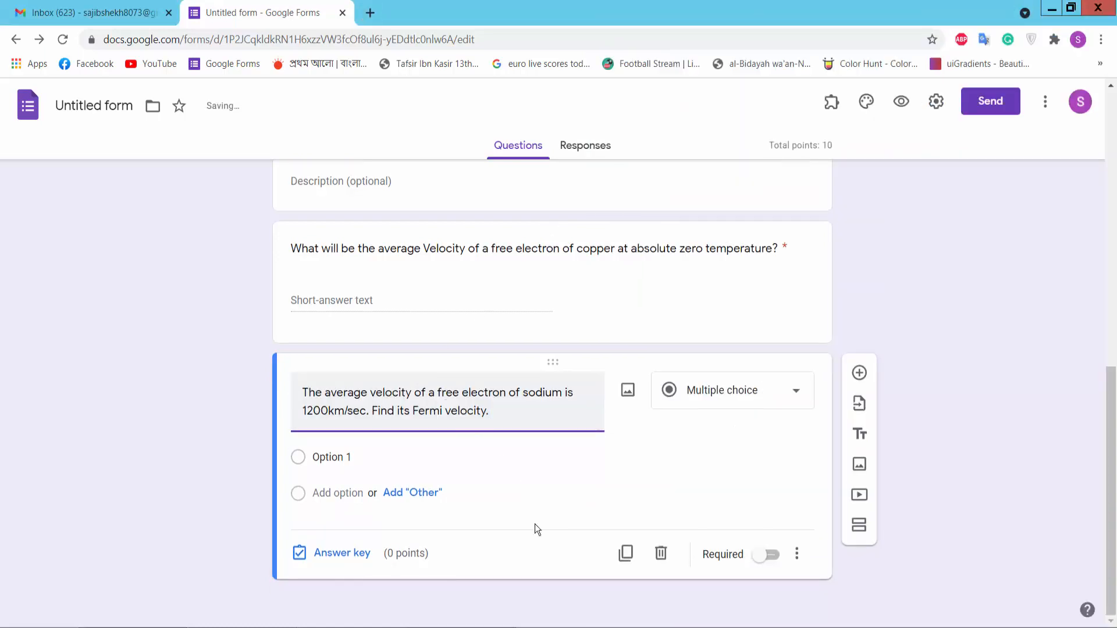
pyautogui.hotkey('alt', 'Tab')
pyautogui.moveTo(648, 202); pyautogui.dragTo(566, 202)
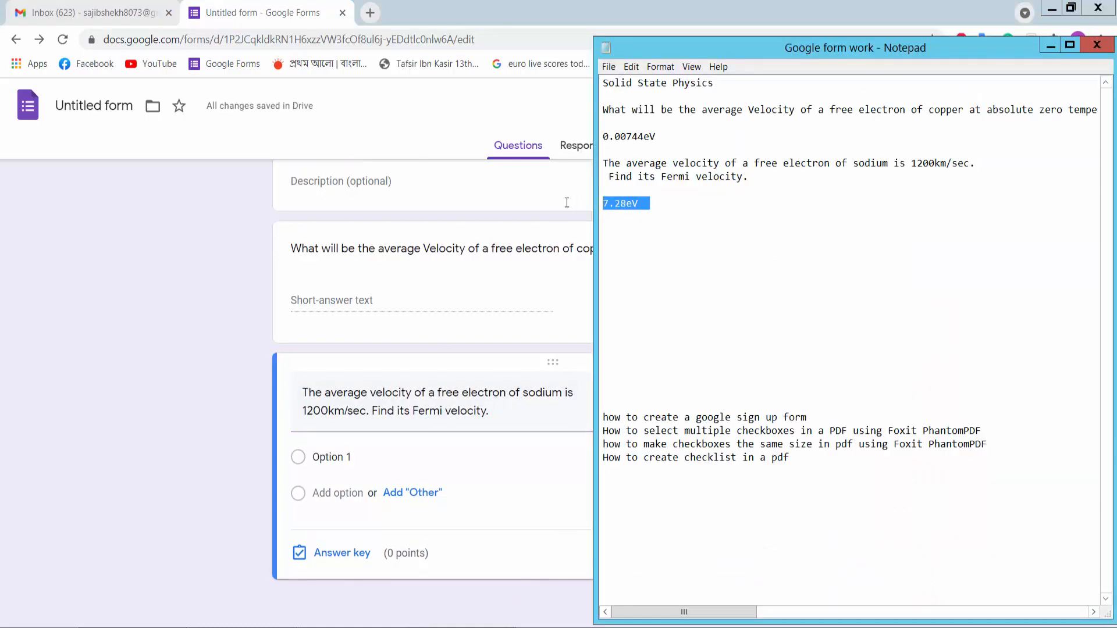
pyautogui.click(494, 401)
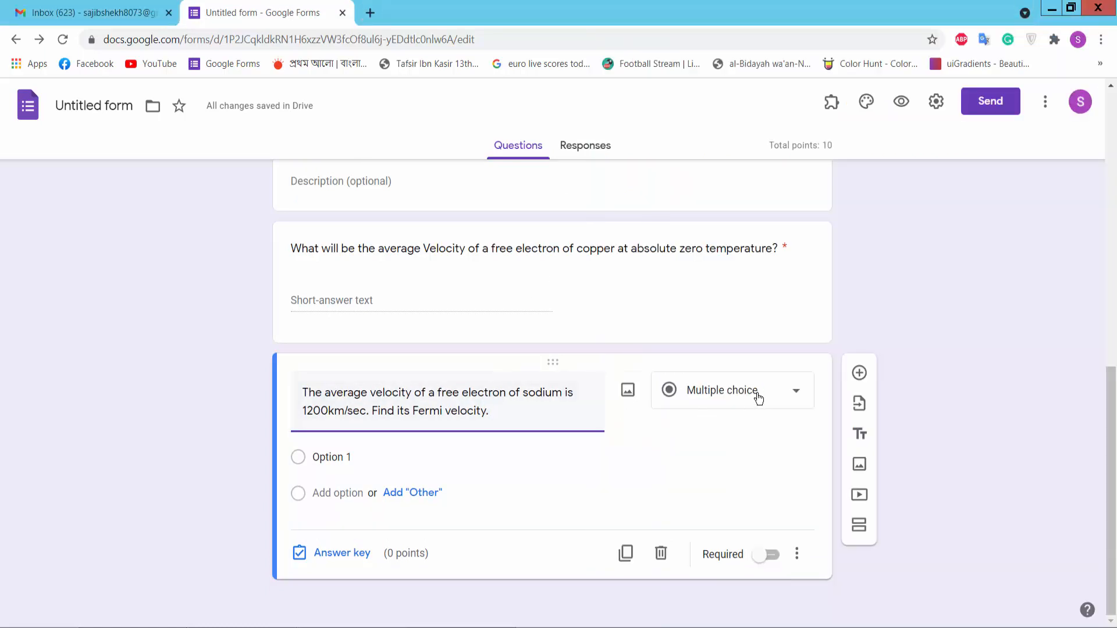
pyautogui.click(758, 394)
pyautogui.click(716, 175)
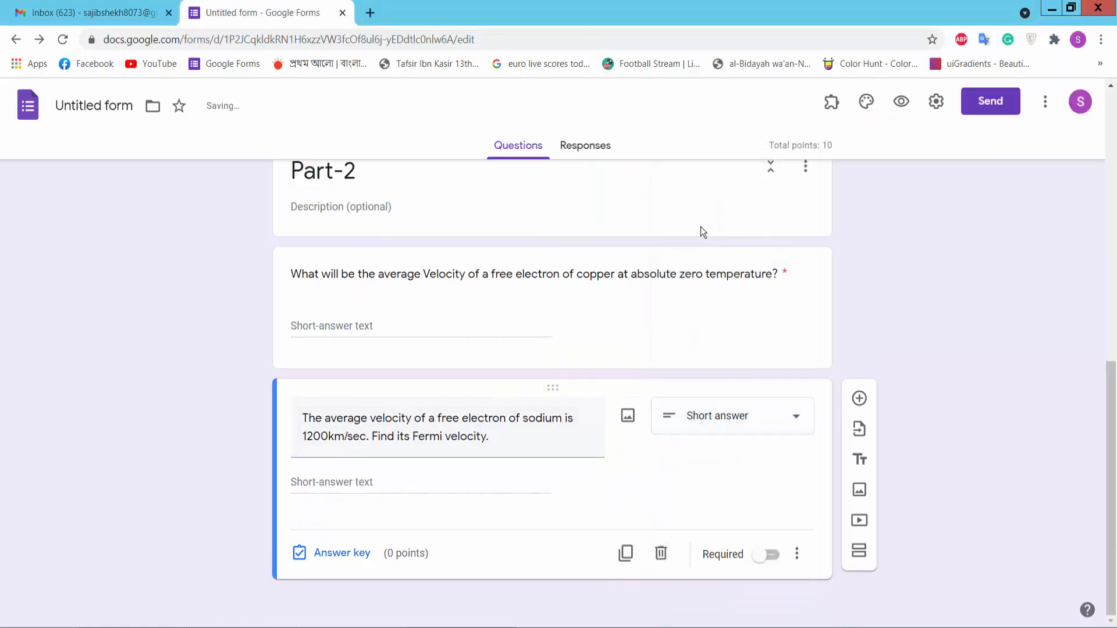
# Step: Set the sodium answer key to 7.28eV for 10 points and make it required
pyautogui.click(342, 553)
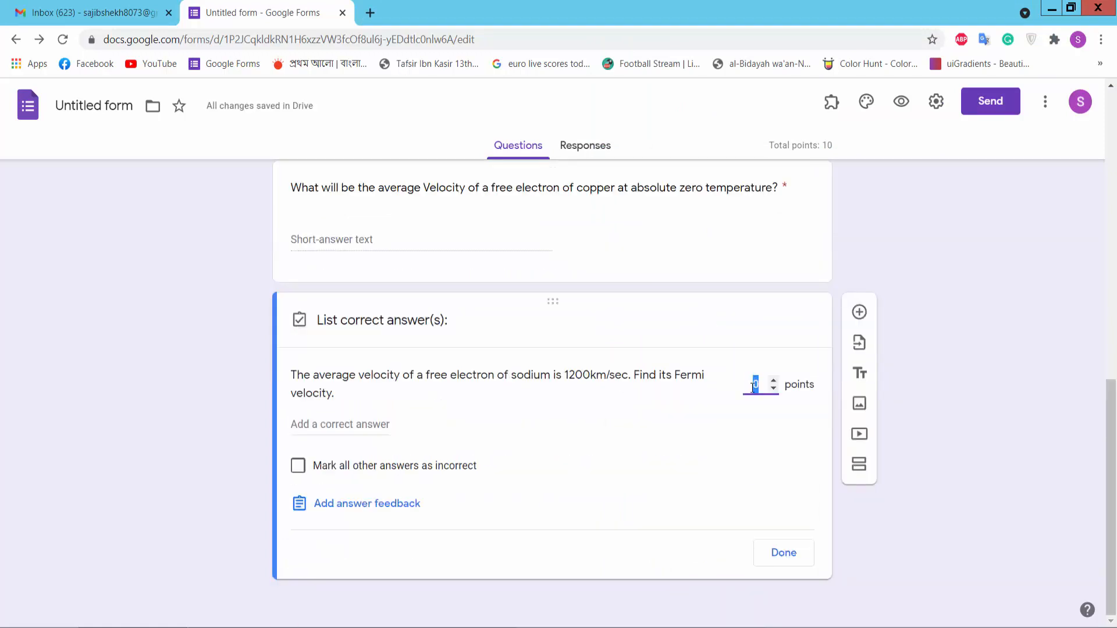
pyautogui.write('10')
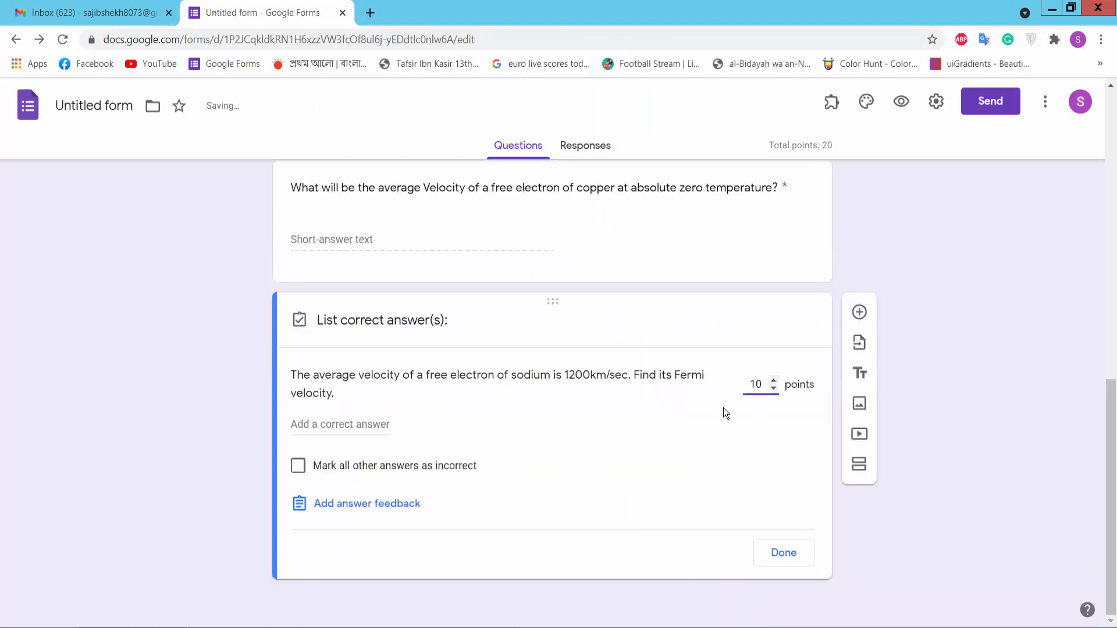
pyautogui.click(354, 426)
pyautogui.write('7.28eV')
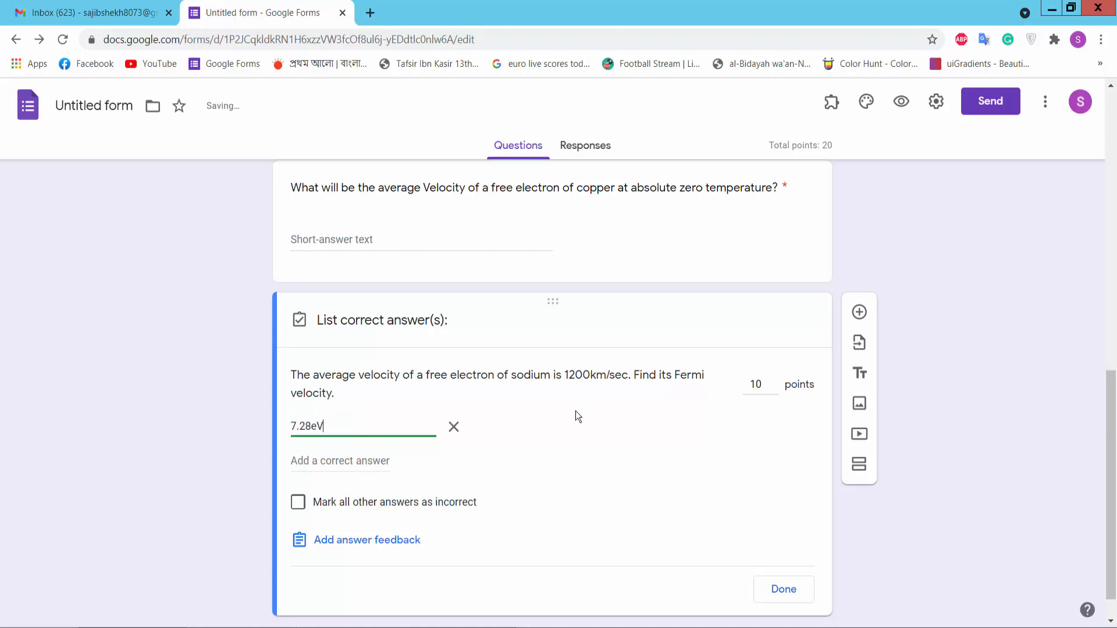
pyautogui.scroll(-1, 640, 459)
pyautogui.click(783, 552)
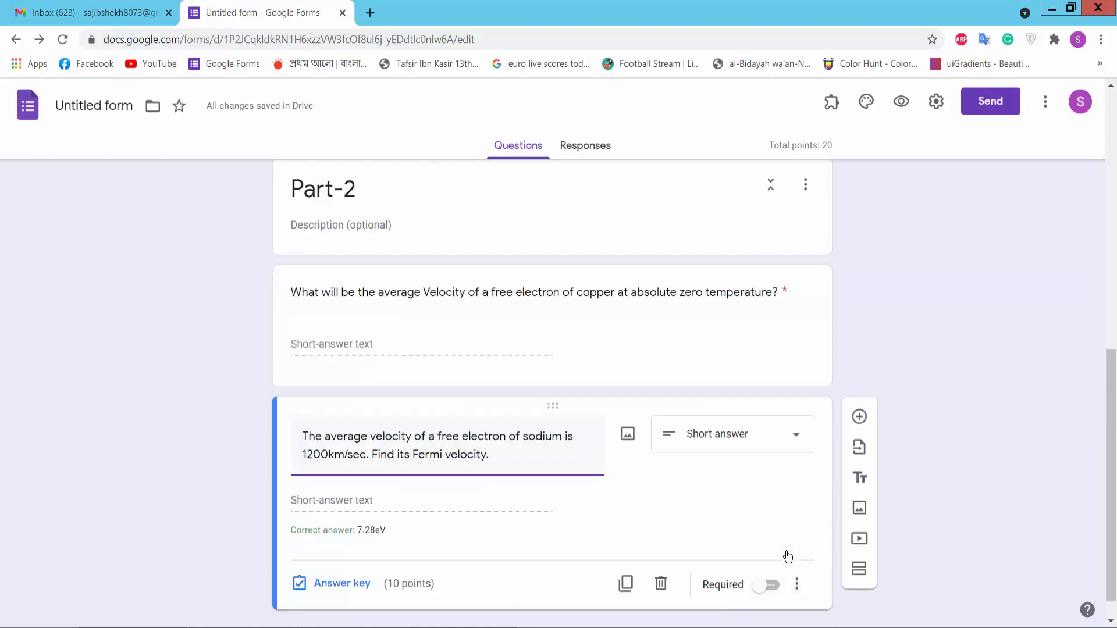
pyautogui.click(767, 585)
pyautogui.scroll(4, 724, 349)
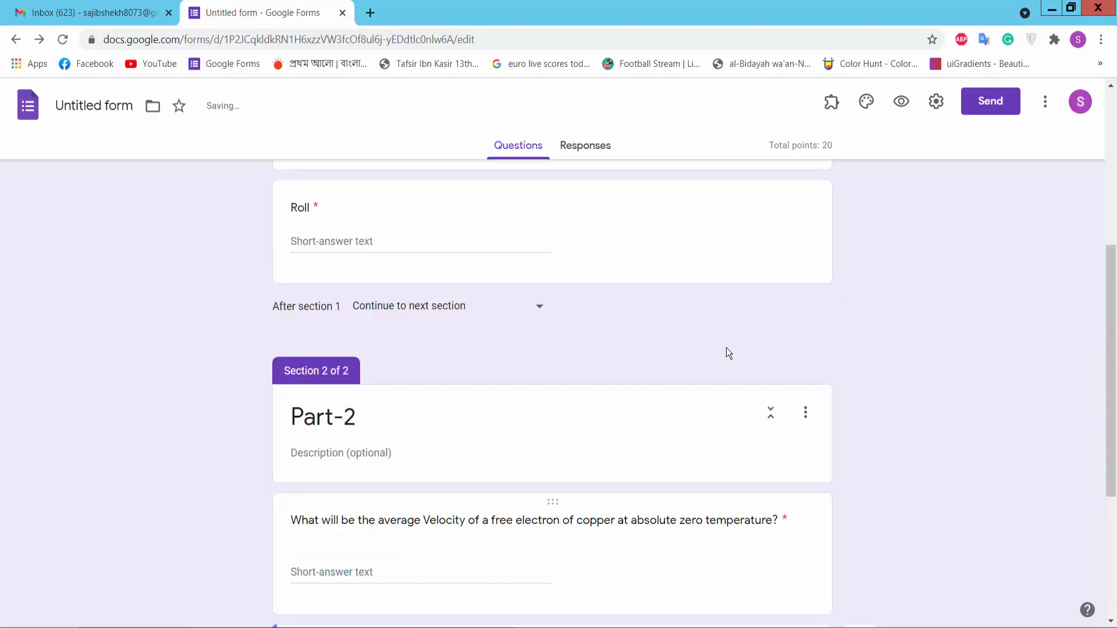
pyautogui.scroll(5, 726, 349)
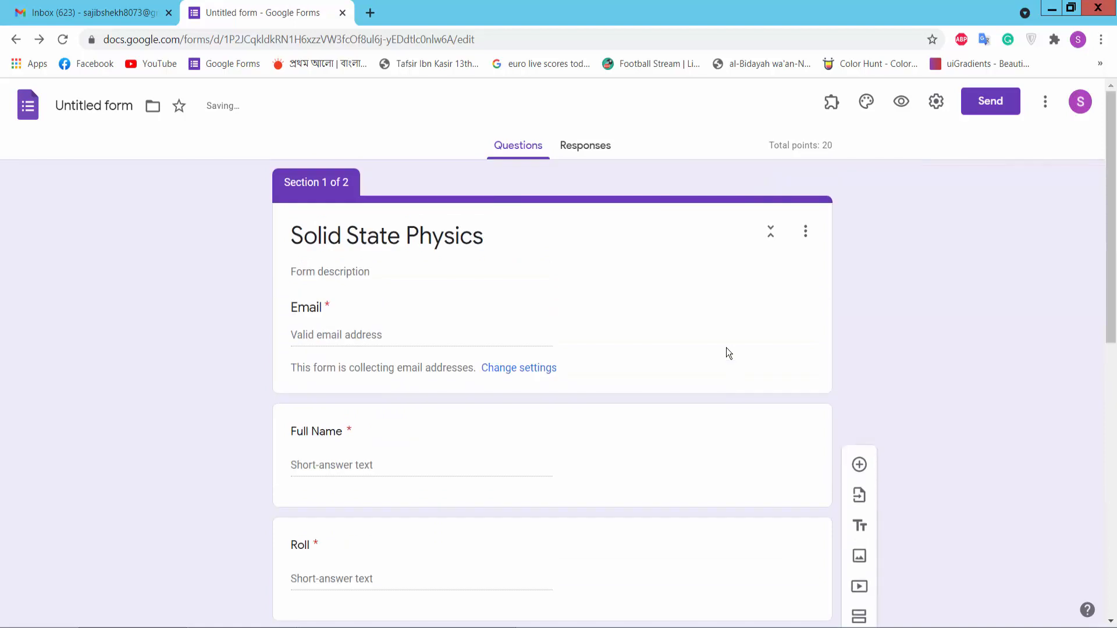
# Step: Preview the quiz, enter a respondent email and roll number, and continue to Part-2
pyautogui.click(901, 105)
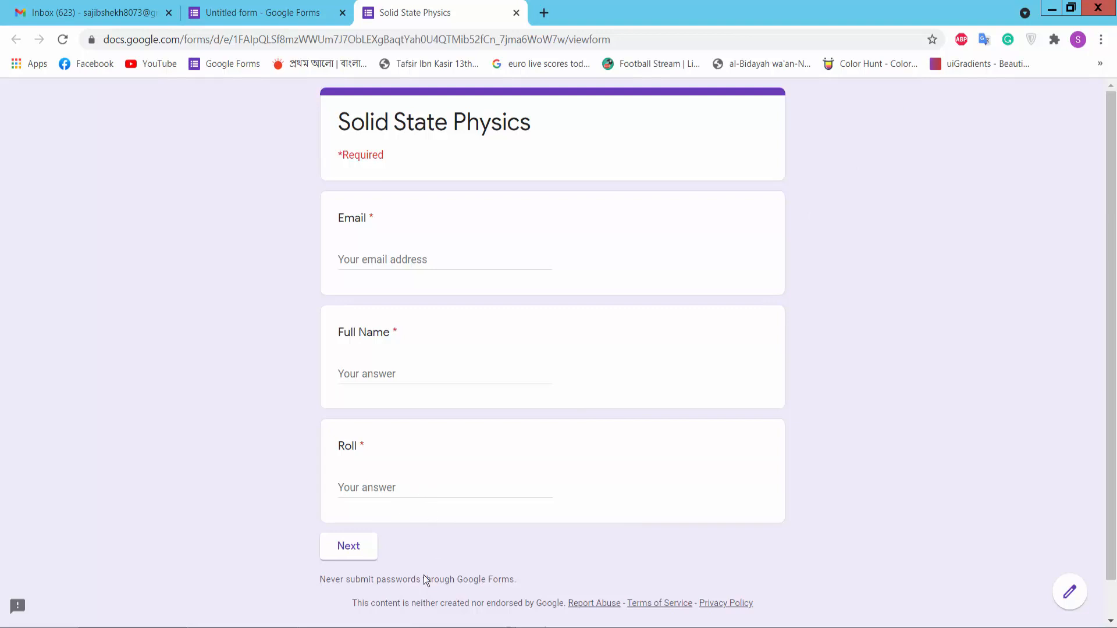
pyautogui.click(396, 259)
pyautogui.write('Sajib')
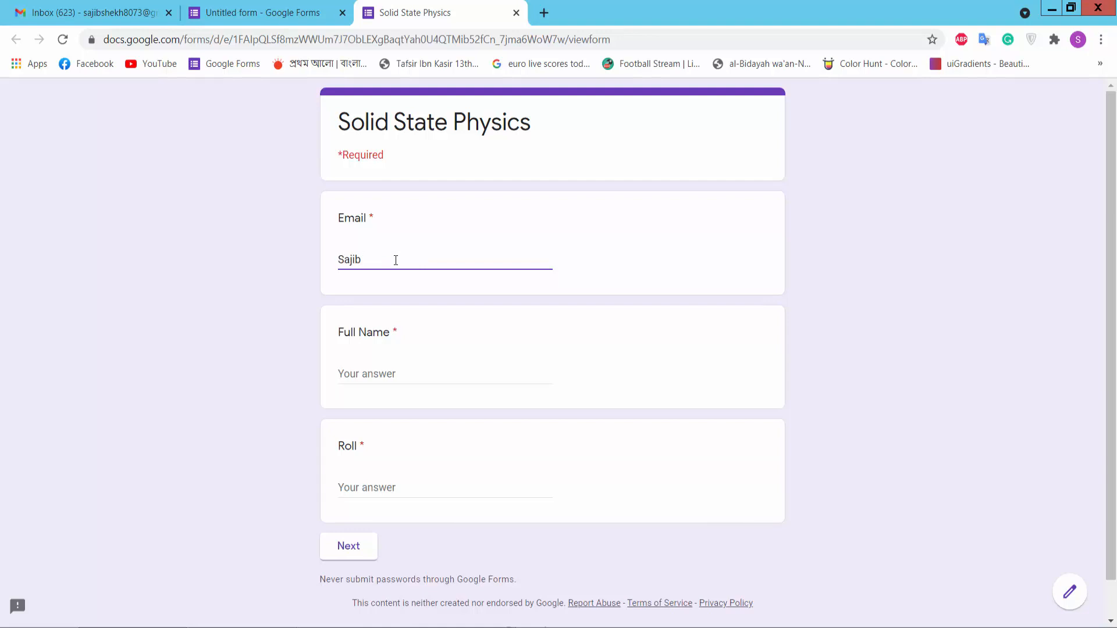
pyautogui.moveTo(367, 257); pyautogui.dragTo(281, 260)
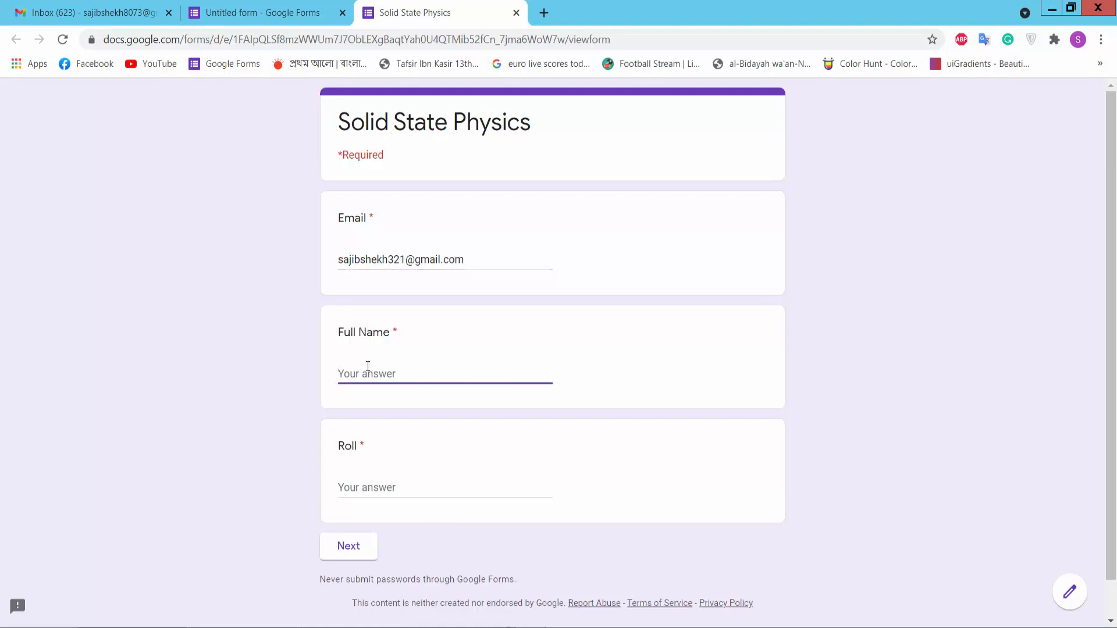
pyautogui.write('sa')
pyautogui.click(370, 486)
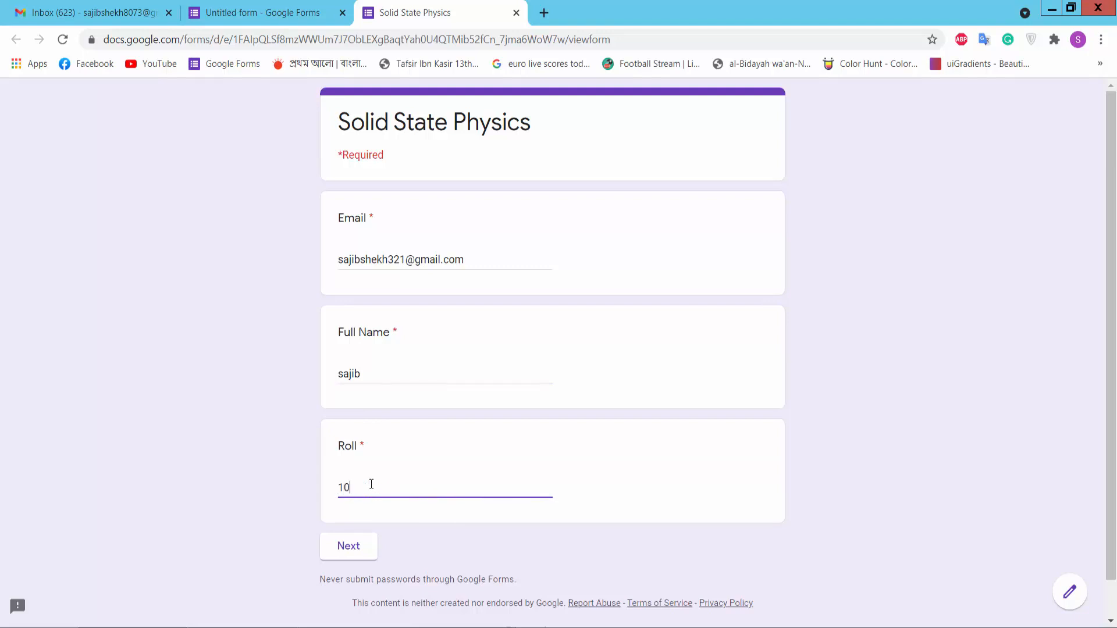
pyautogui.click(348, 547)
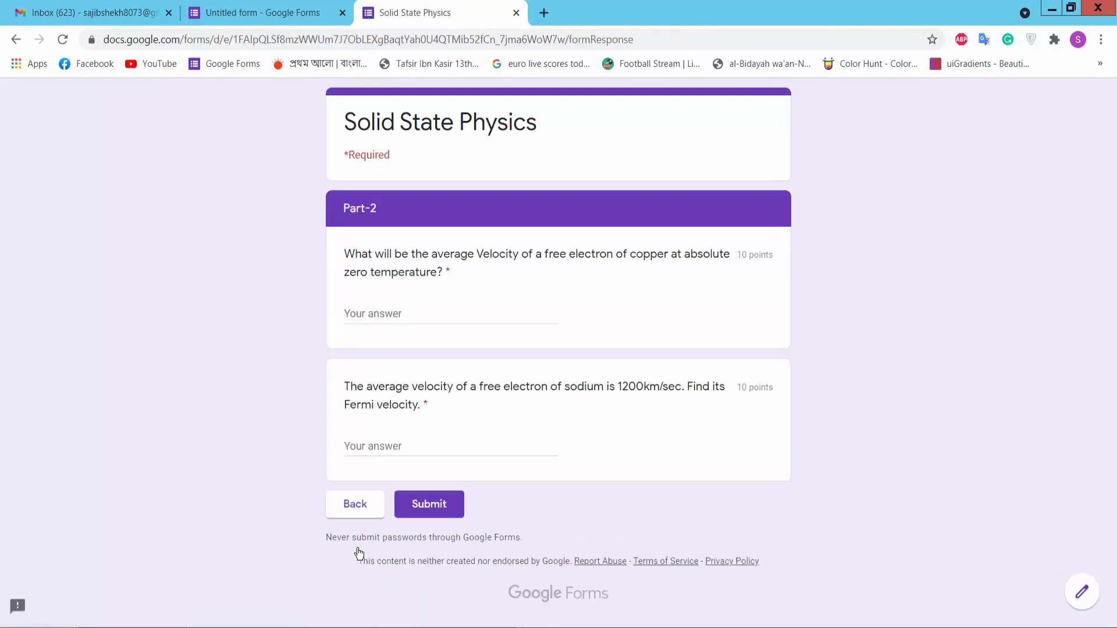
# Step: Answer the two physics questions with '54g' and 'sedf' and submit the response
pyautogui.click(406, 314)
pyautogui.click(412, 444)
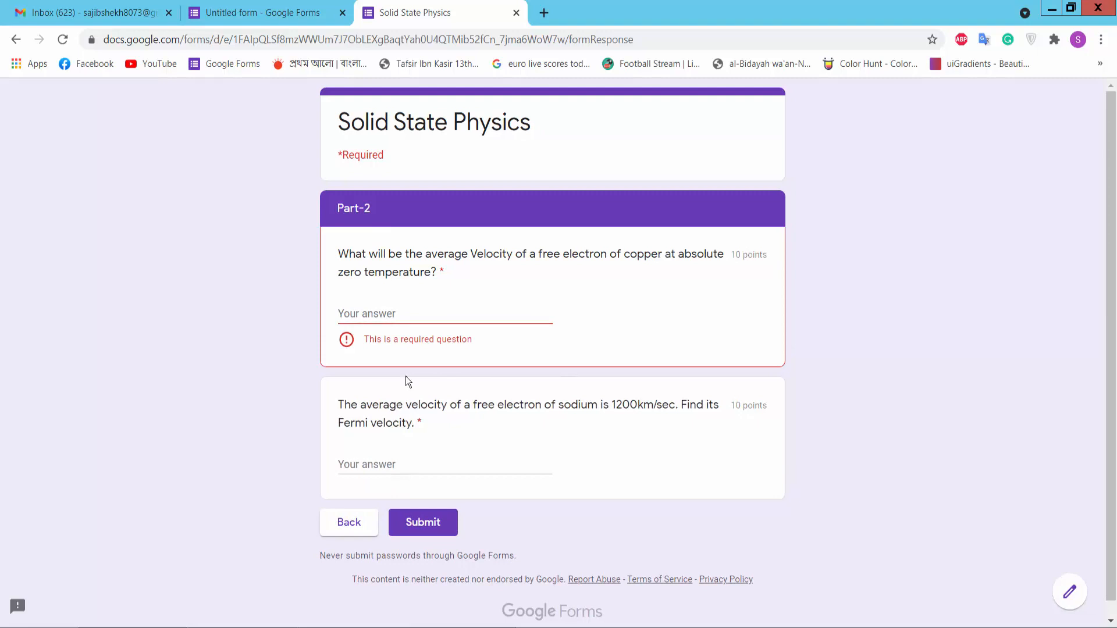
pyautogui.click(403, 309)
pyautogui.write('54g')
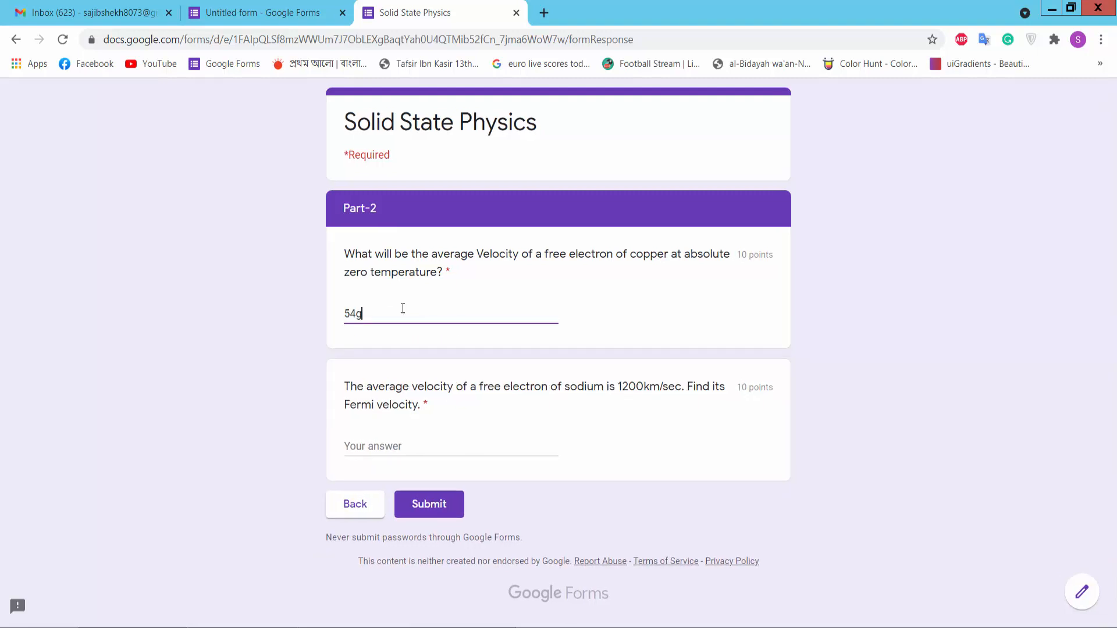
pyautogui.click(425, 447)
pyautogui.write('sedf')
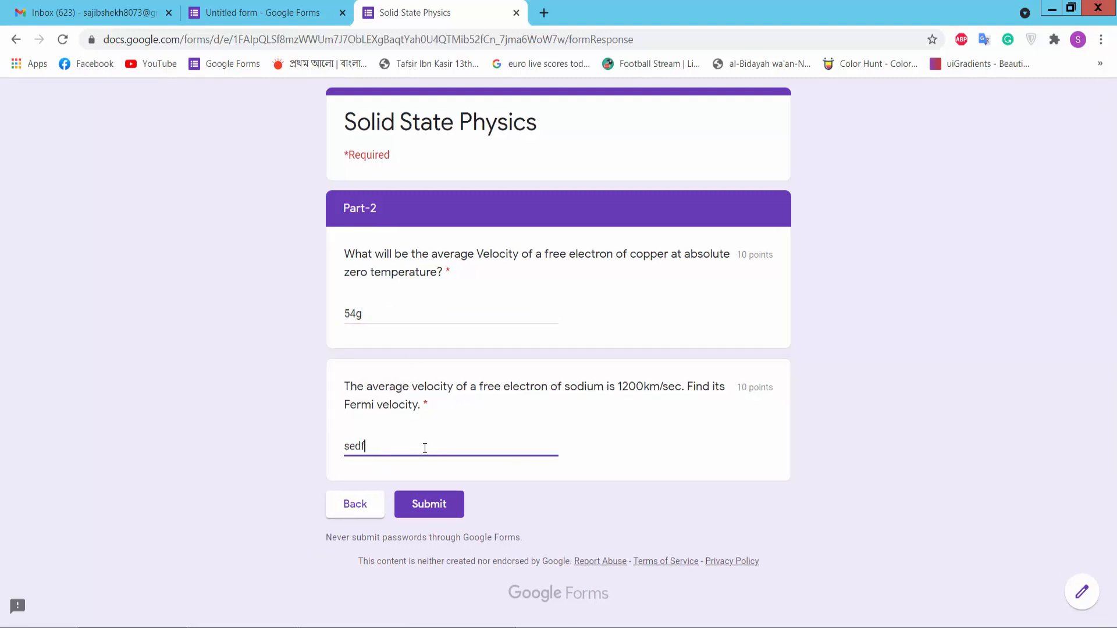
pyautogui.click(435, 509)
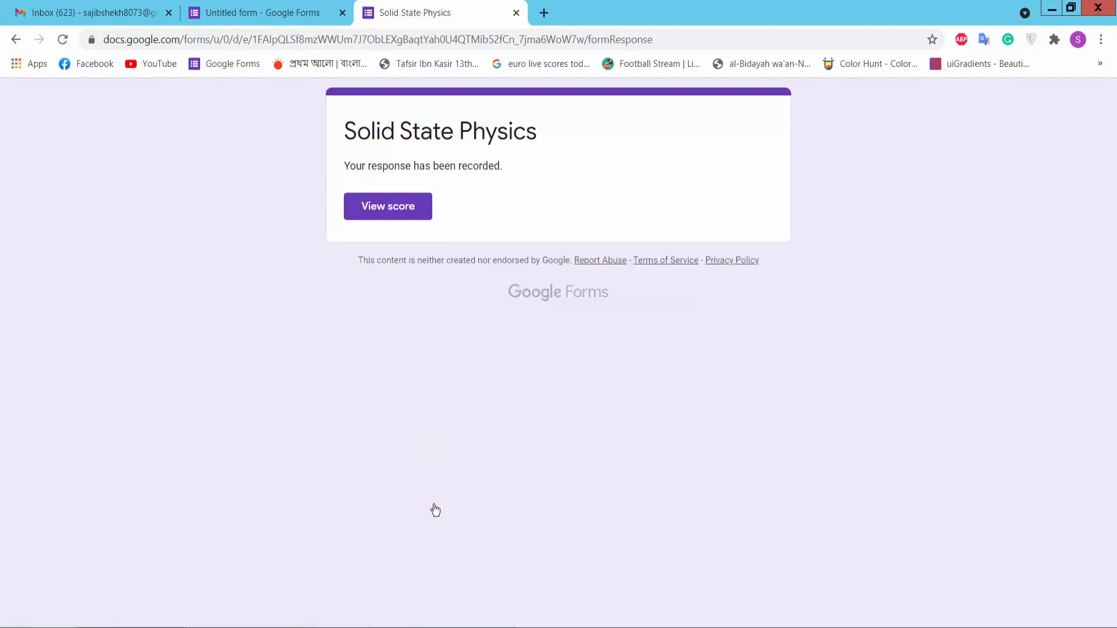
# Step: Check the 0/20 score, then go back to the form editor
pyautogui.click(401, 211)
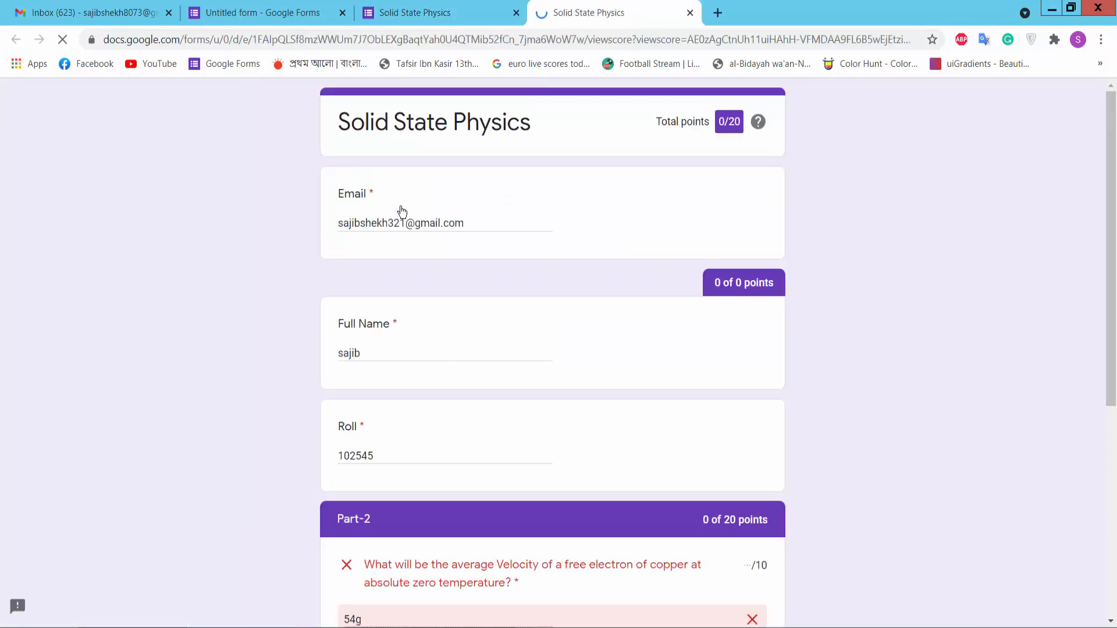
pyautogui.scroll(-6, 689, 250)
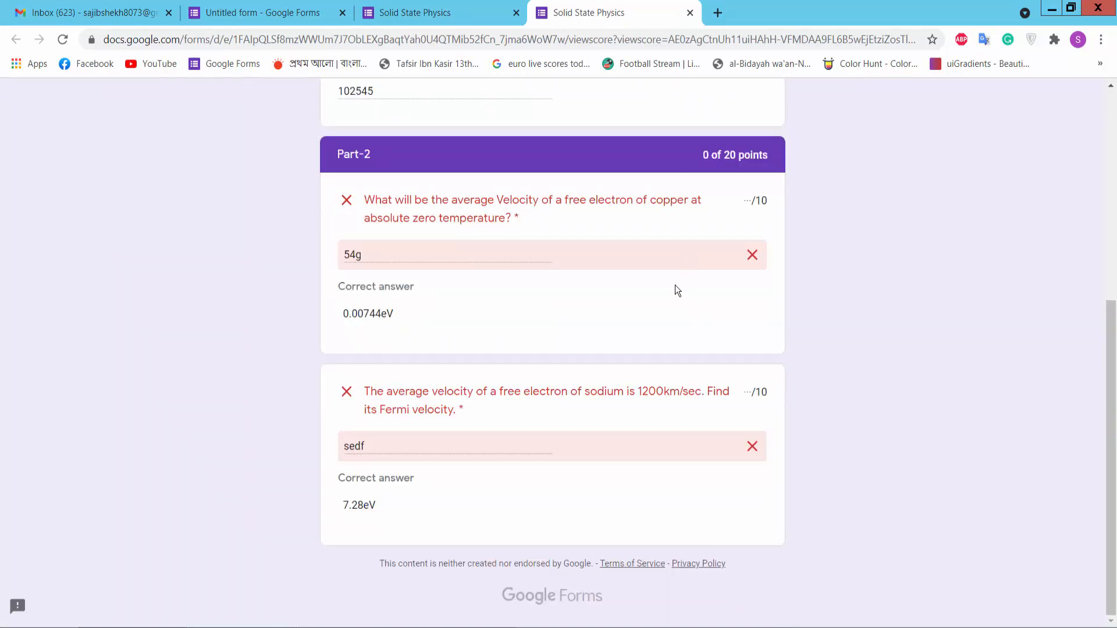
pyautogui.scroll(4, 556, 512)
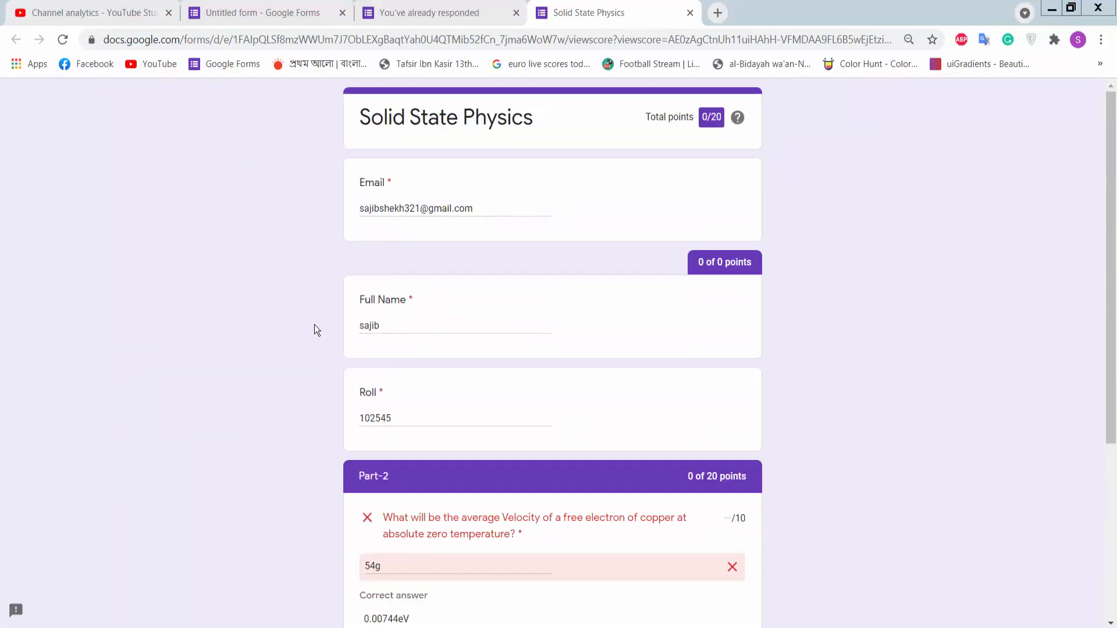
pyautogui.click(285, 8)
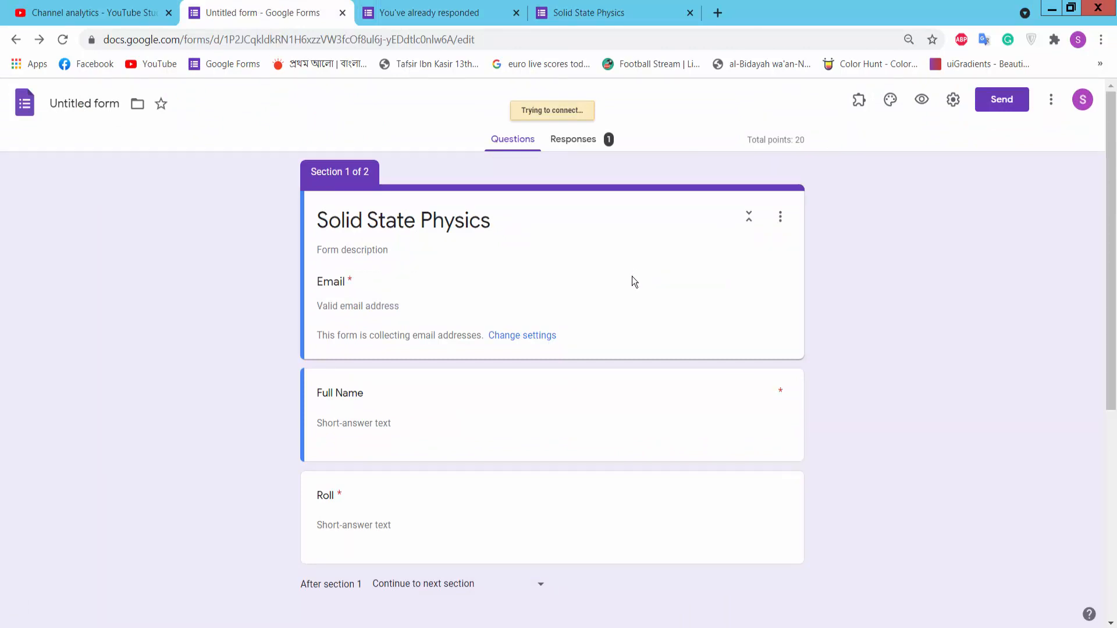
# Step: Open the collected responses and view the individual test response scored 0 of 20 points
pyautogui.scroll(-4, 632, 276)
pyautogui.scroll(4, 630, 278)
pyautogui.click(573, 140)
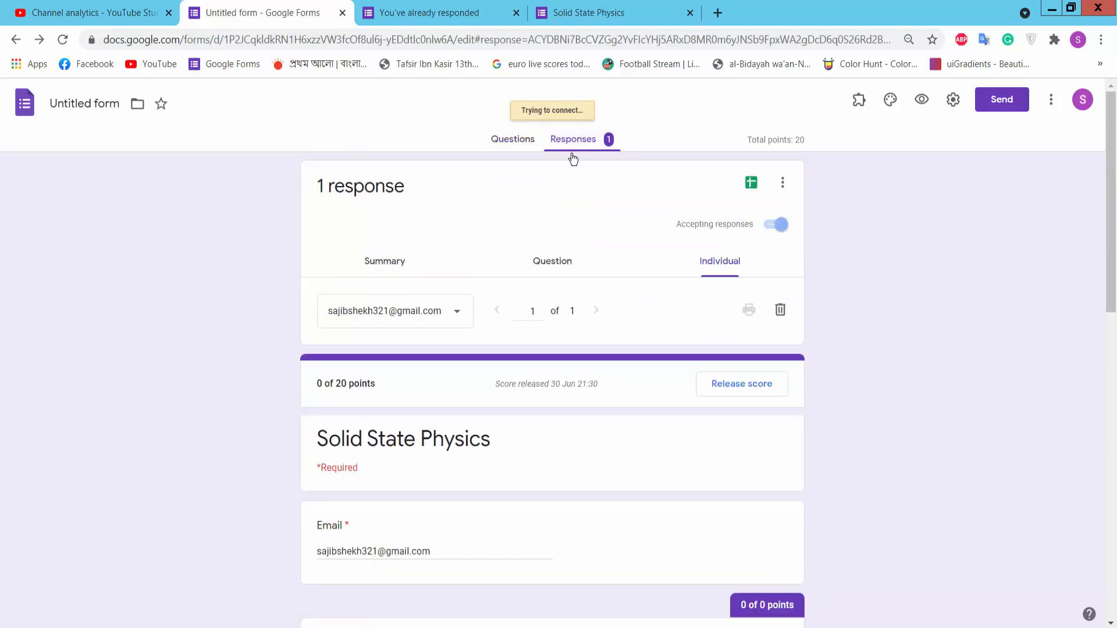
pyautogui.scroll(-2, 466, 361)
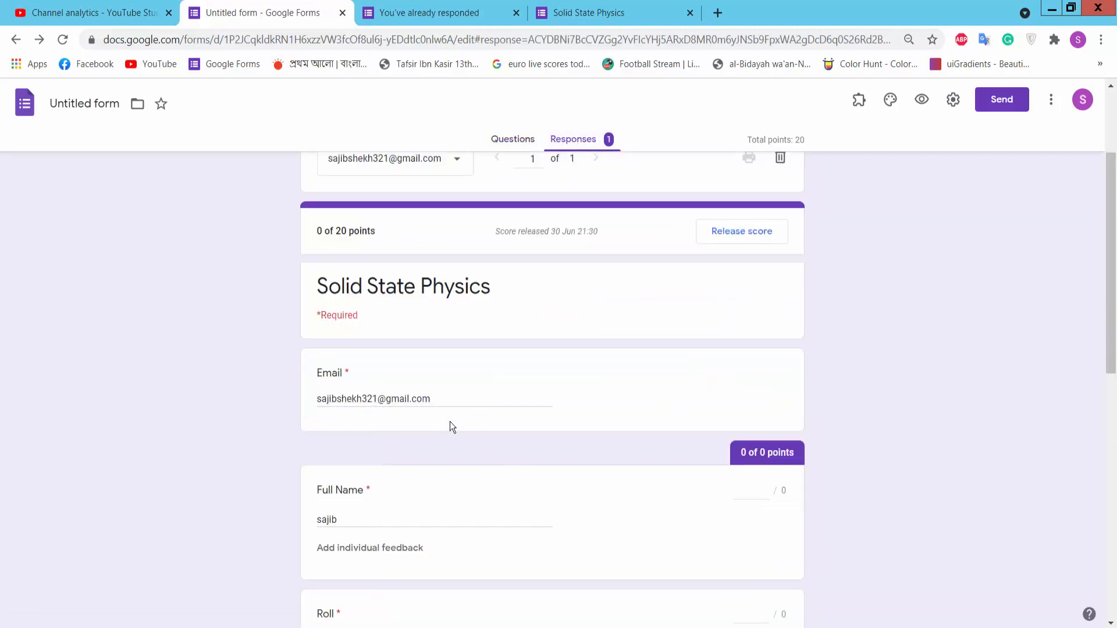
pyautogui.moveTo(447, 403); pyautogui.dragTo(317, 368)
pyautogui.scroll(-2, 476, 442)
# Step: Review the submitted name, roll number and answers, then start linking responses to Google Sheets
pyautogui.moveTo(349, 492); pyautogui.dragTo(320, 486)
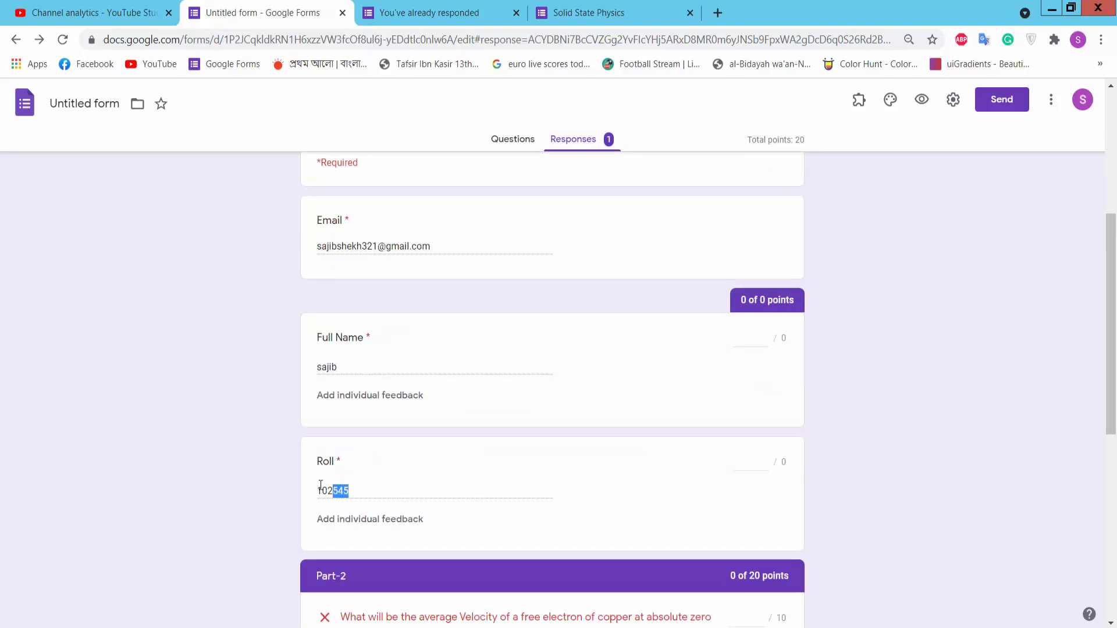
pyautogui.scroll(-4, 824, 369)
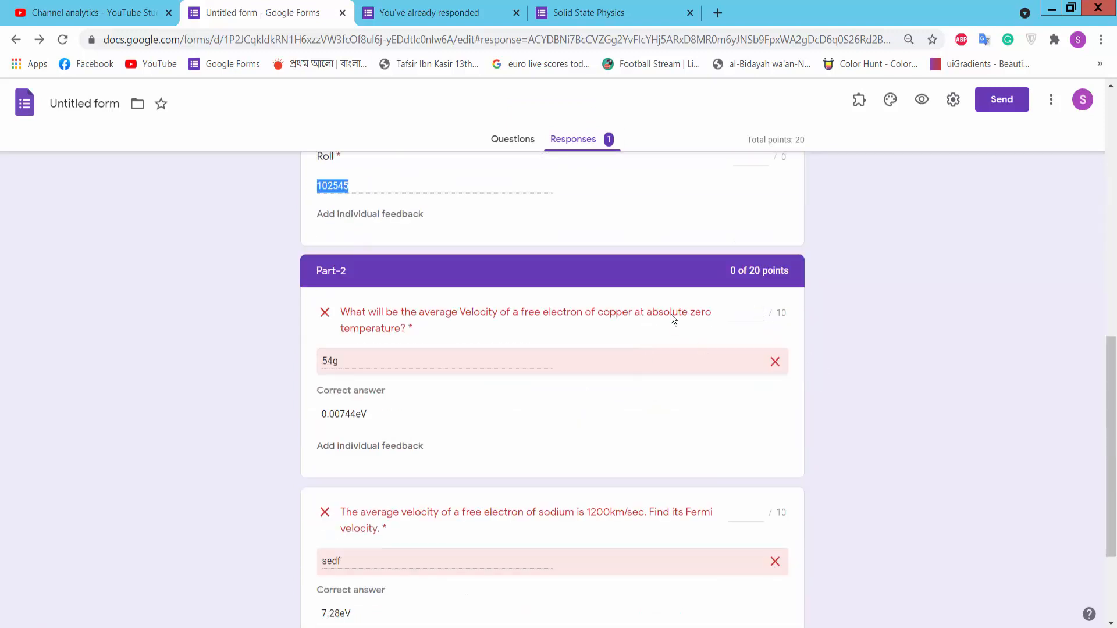
pyautogui.scroll(-2, 406, 342)
pyautogui.scroll(4, 453, 367)
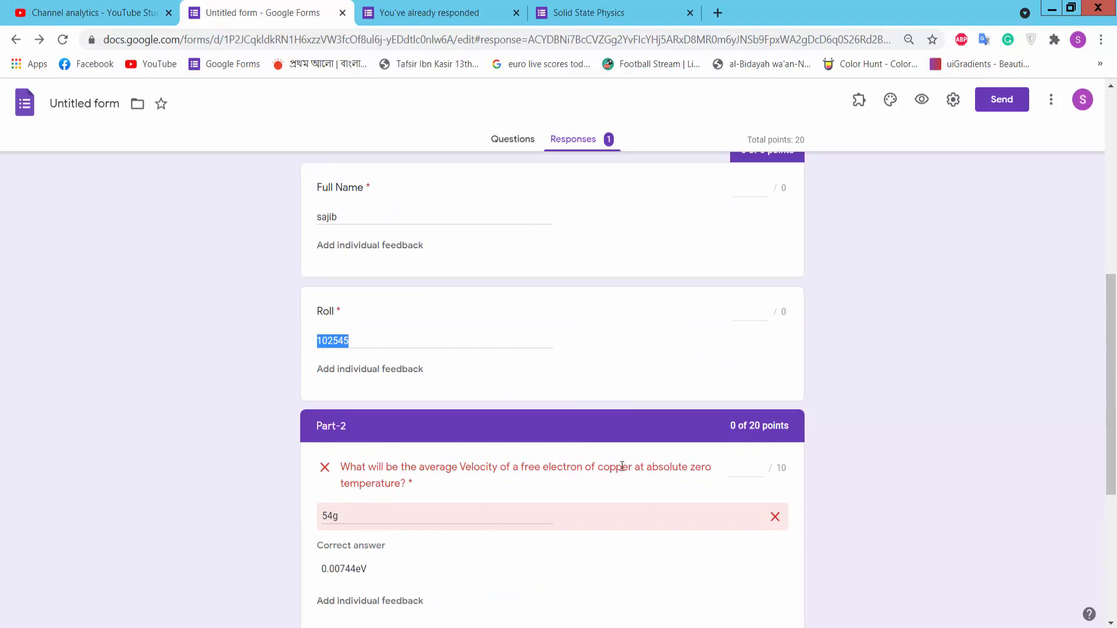
pyautogui.scroll(-4, 640, 459)
pyautogui.scroll(10, 601, 388)
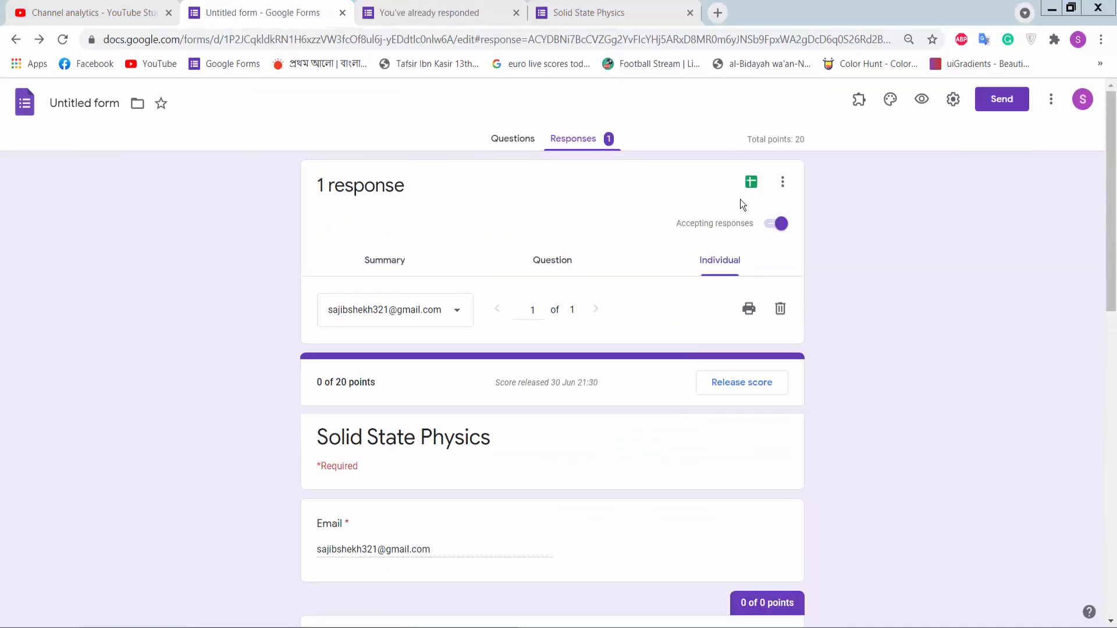
pyautogui.click(751, 183)
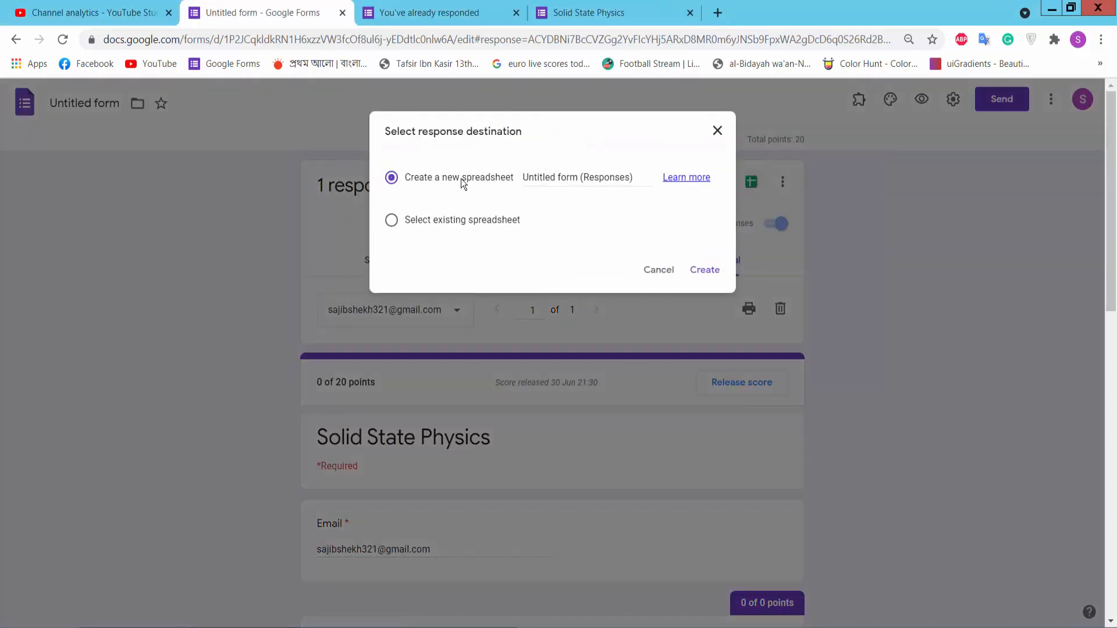
# Step: Create the 'Untitled form (Responses)' sheet and check row 2's email, 0/20 score, name, roll number and answers
pyautogui.click(704, 270)
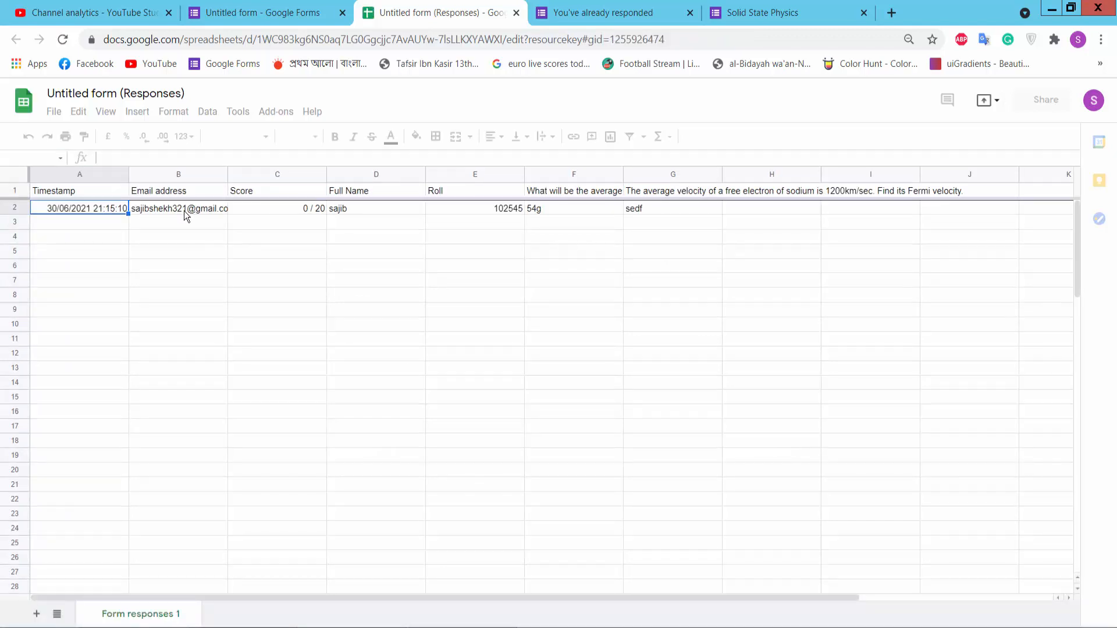
pyautogui.click(184, 210)
pyautogui.click(305, 208)
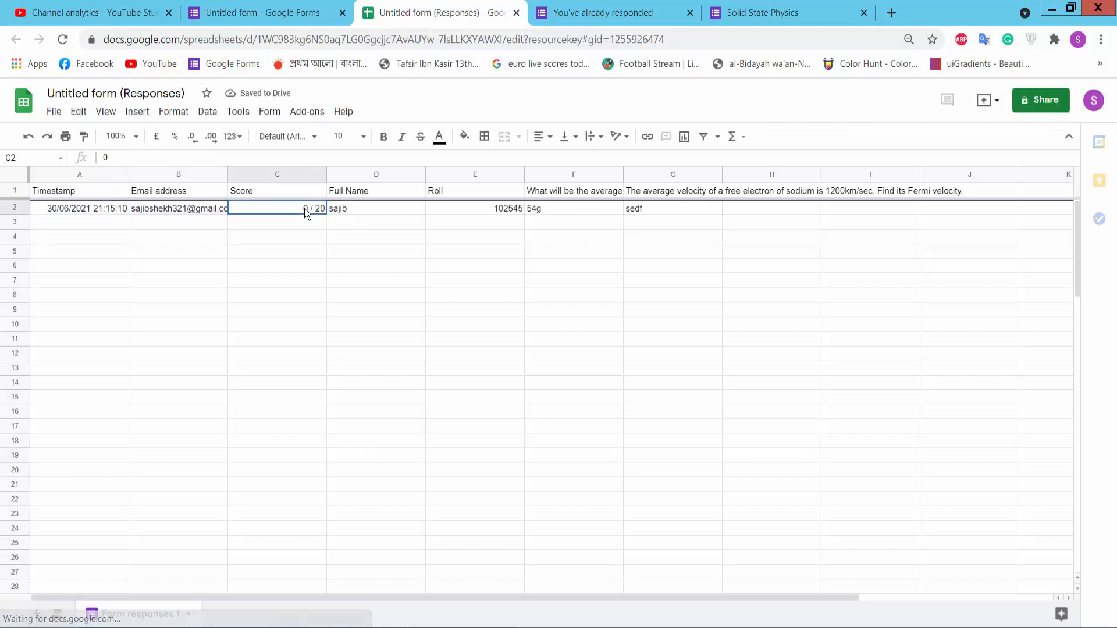
pyautogui.click(364, 208)
pyautogui.click(493, 208)
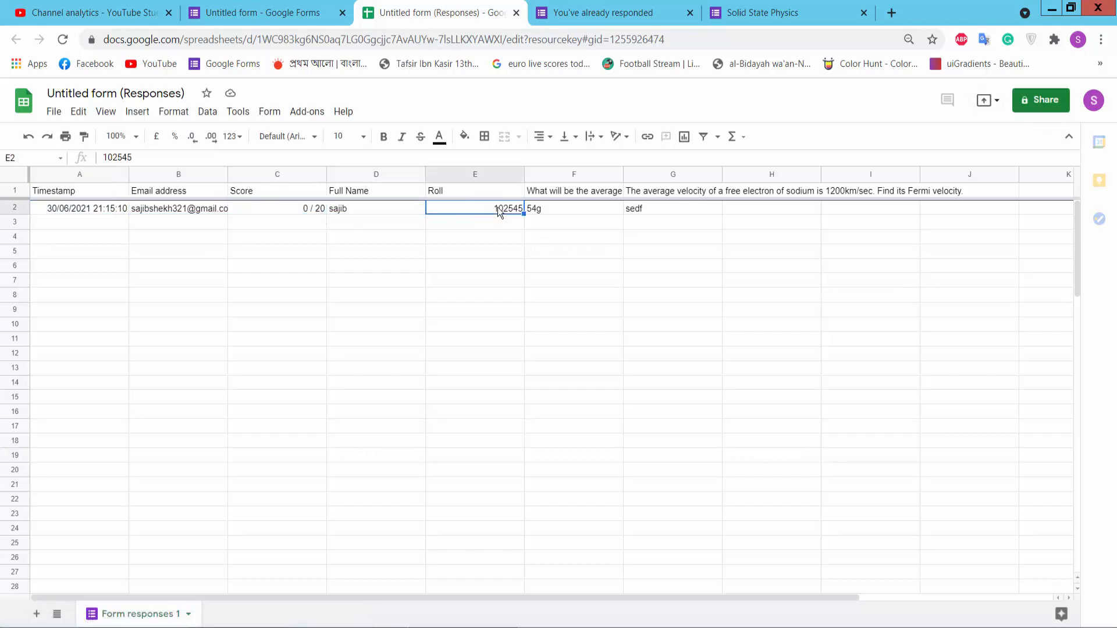
pyautogui.click(553, 208)
pyautogui.click(663, 209)
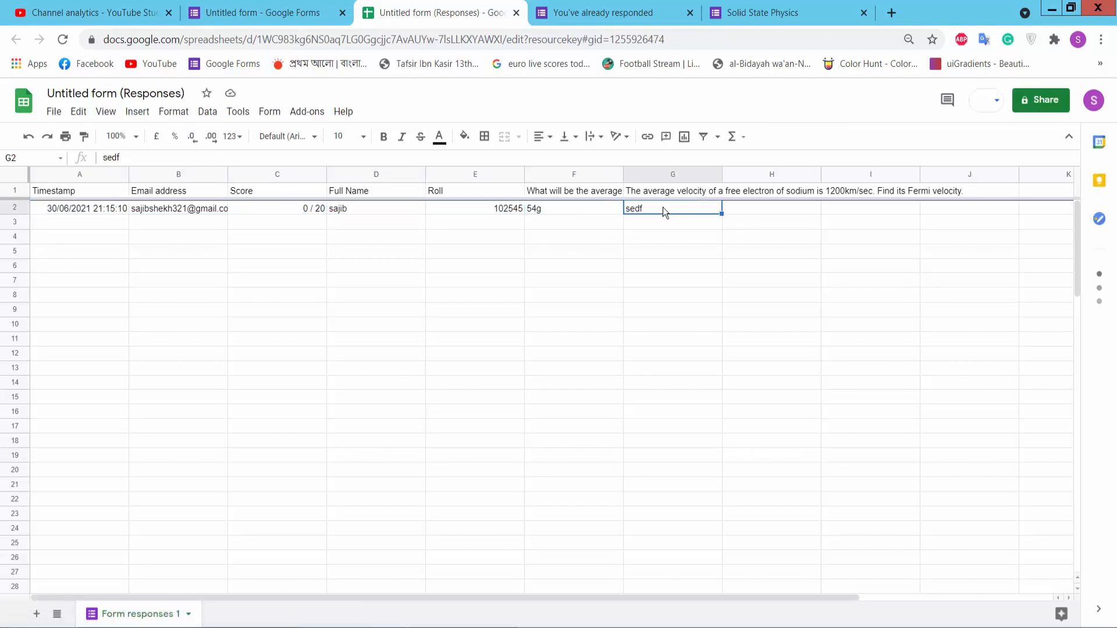